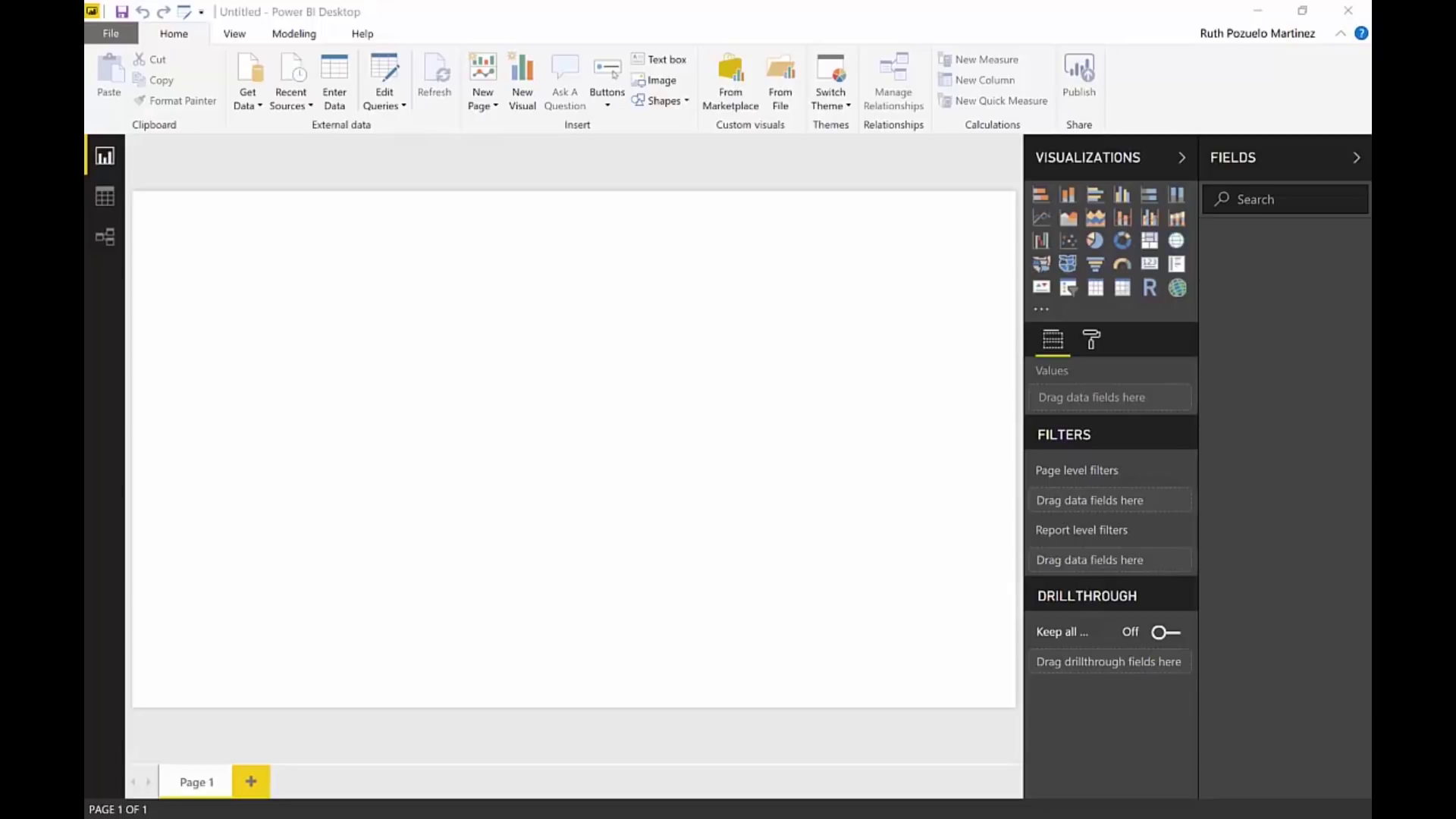
Scroll the monthly report workbook's Content sheet and bring up the Power Pivot ribbon commands
left_click(104, 197)
left_click(105, 162)
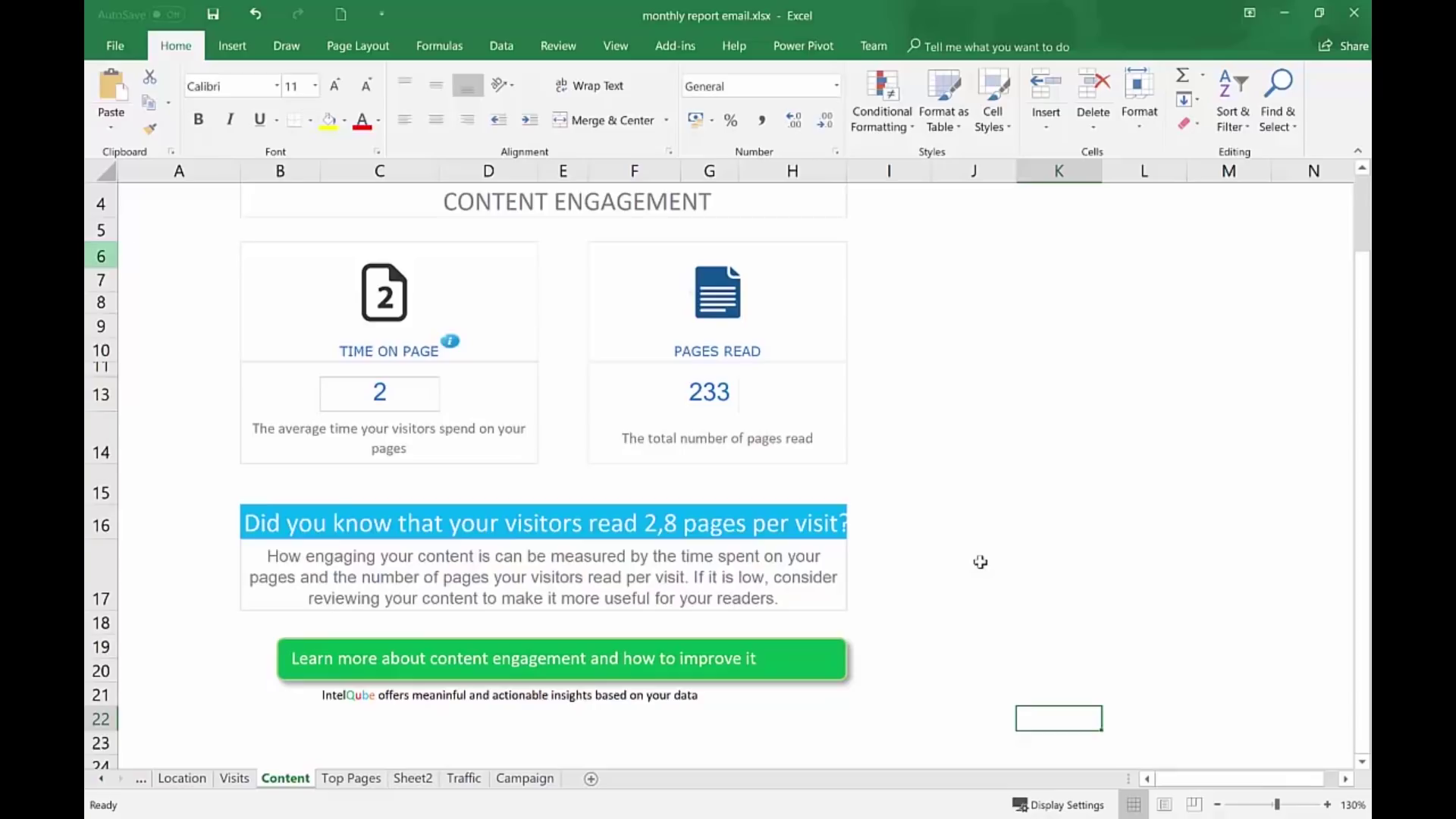
scroll(702, 337, "up", 1)
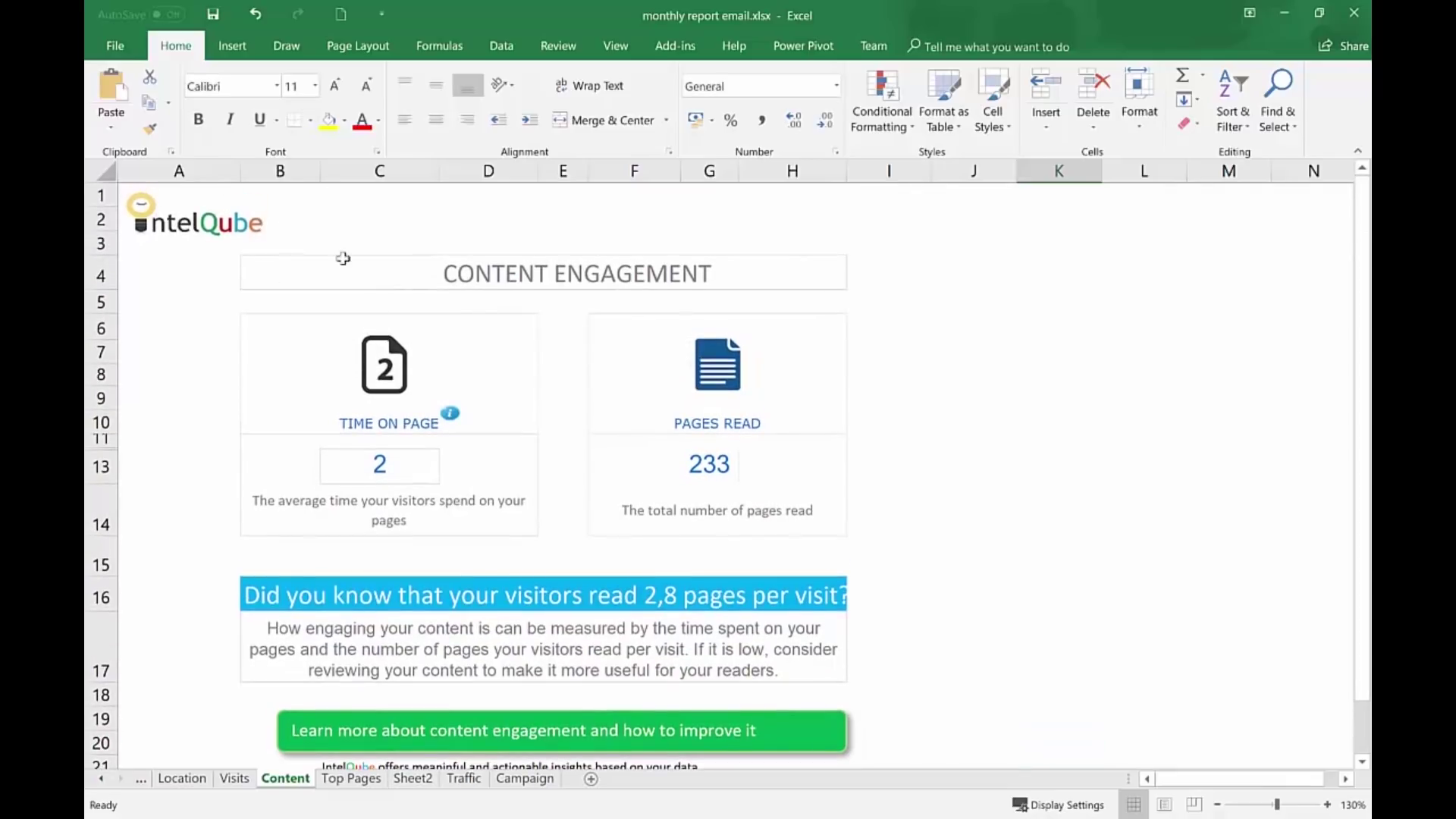
scroll(935, 416, "down", 1)
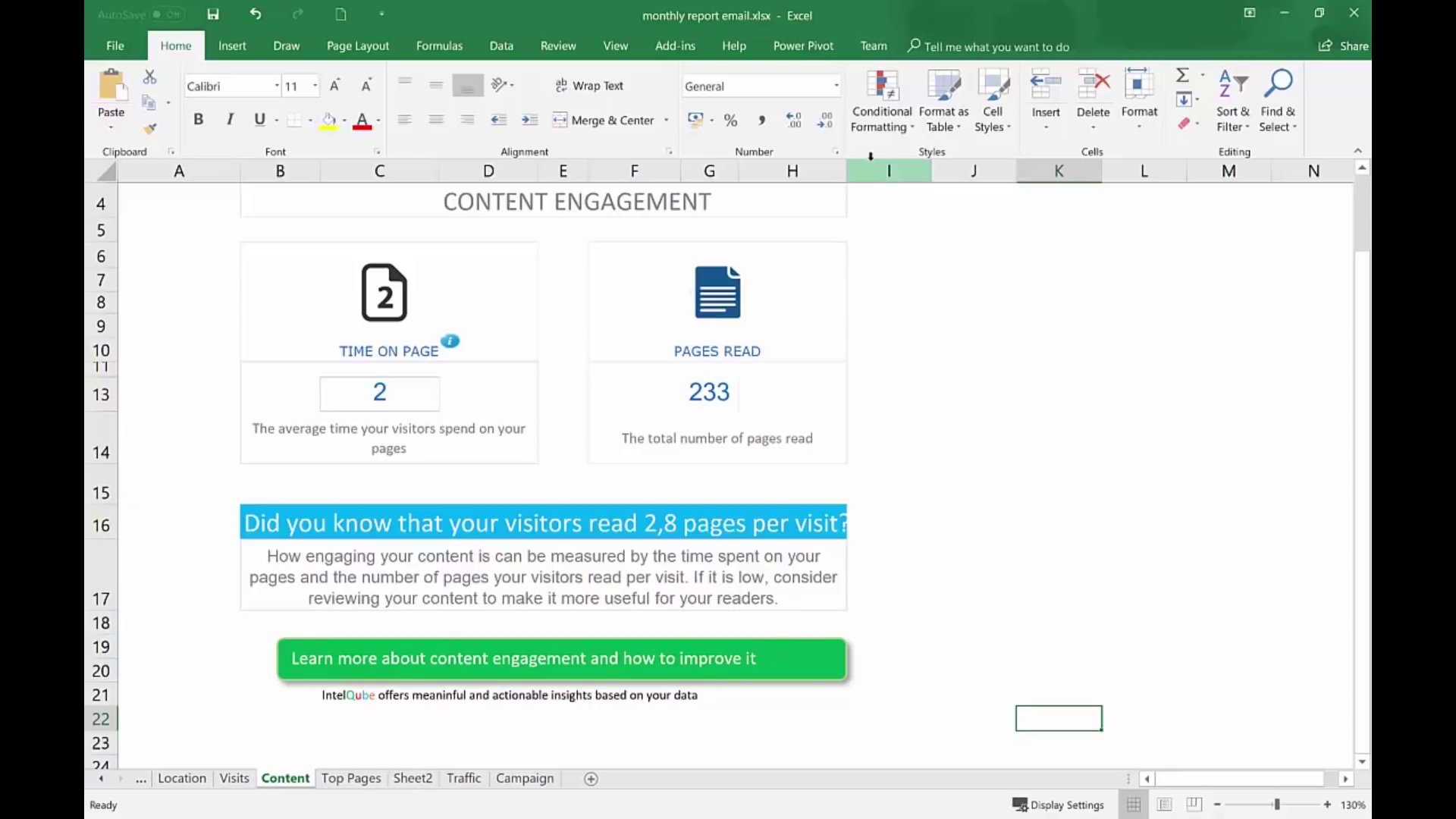
left_click(803, 46)
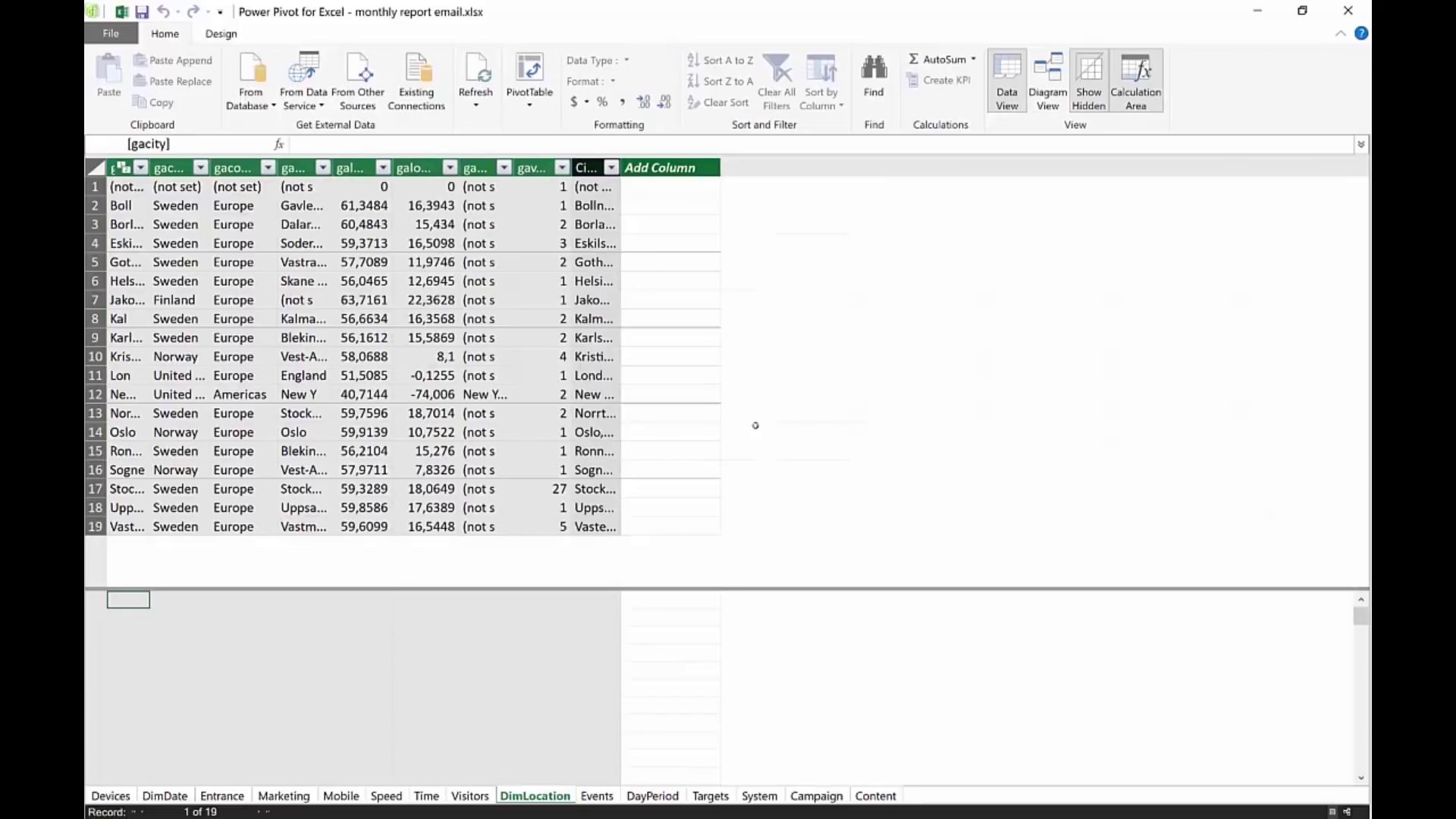
Browse the Visitors, Time and Marketing tables, then close the Power Pivot window
left_click(470, 796)
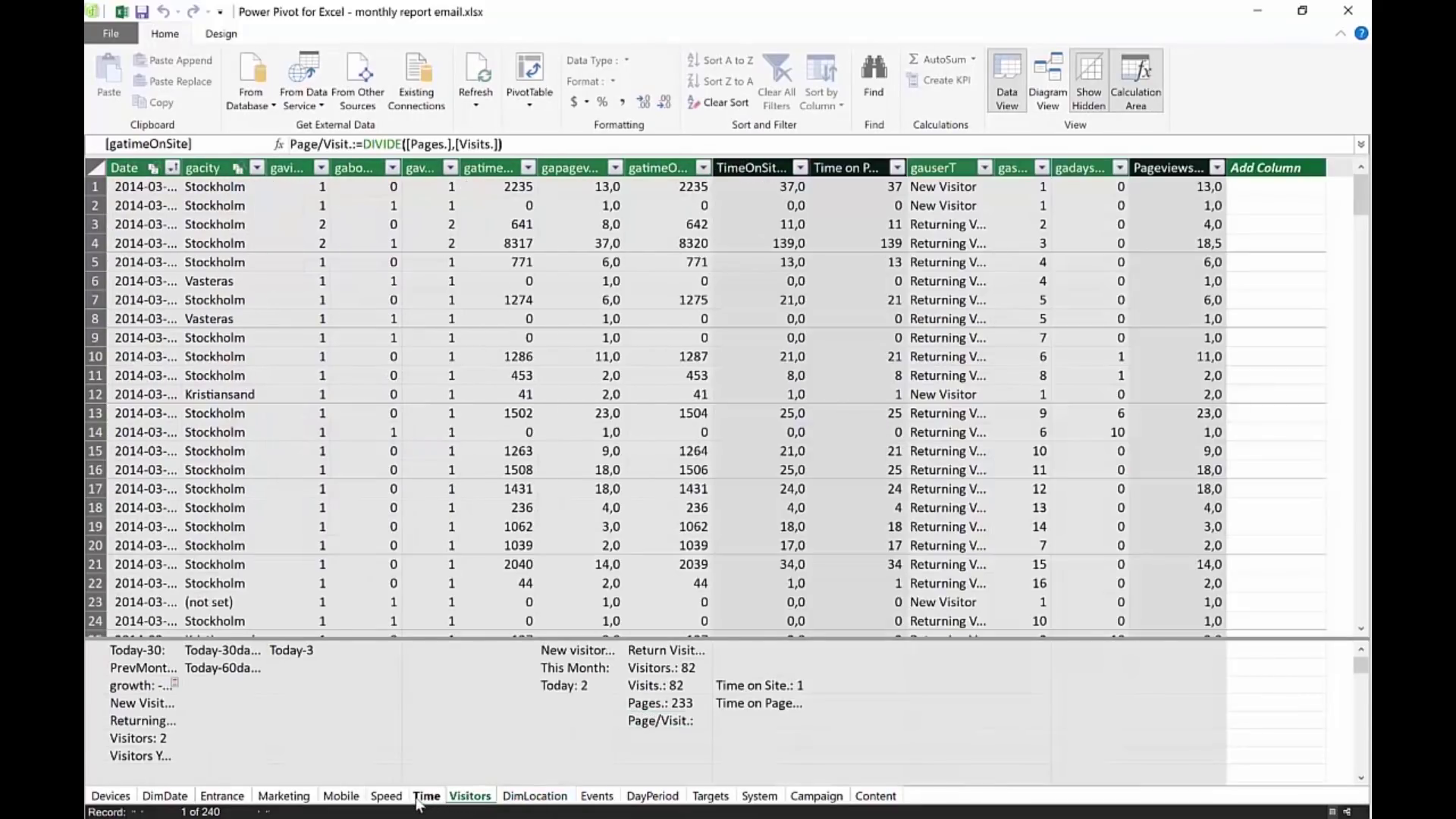
left_click(419, 799)
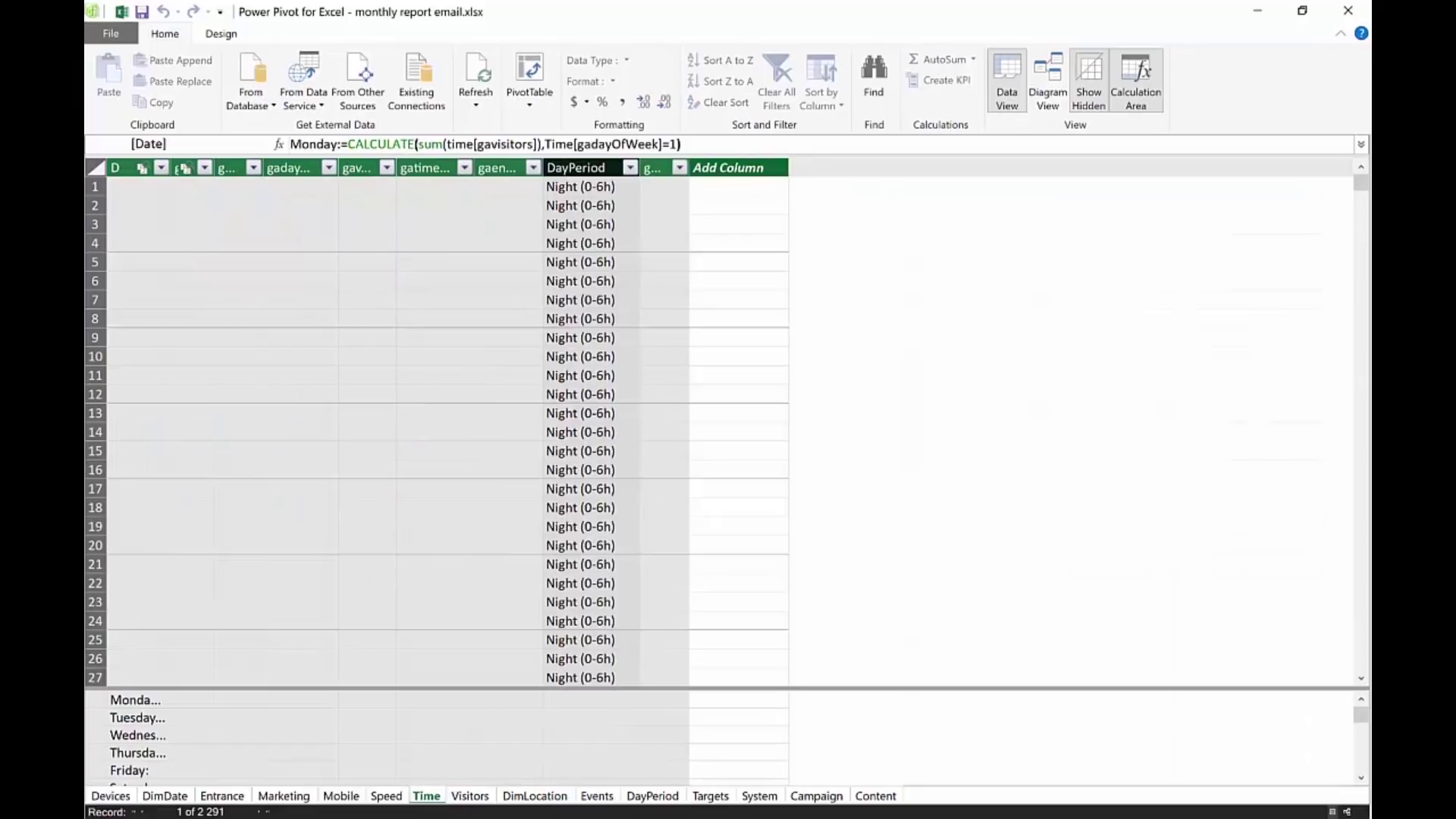
left_click(280, 797)
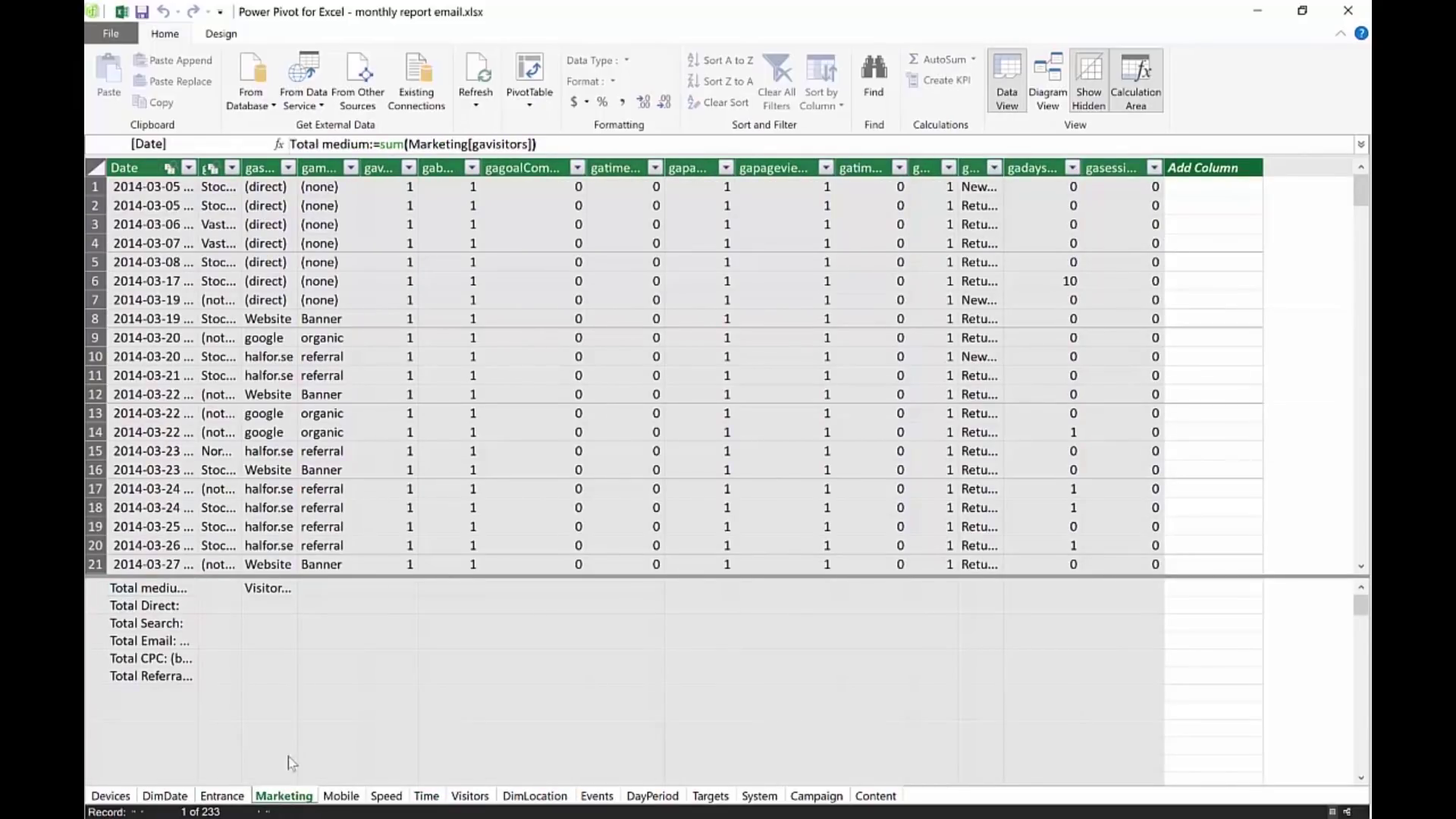
left_click(1348, 10)
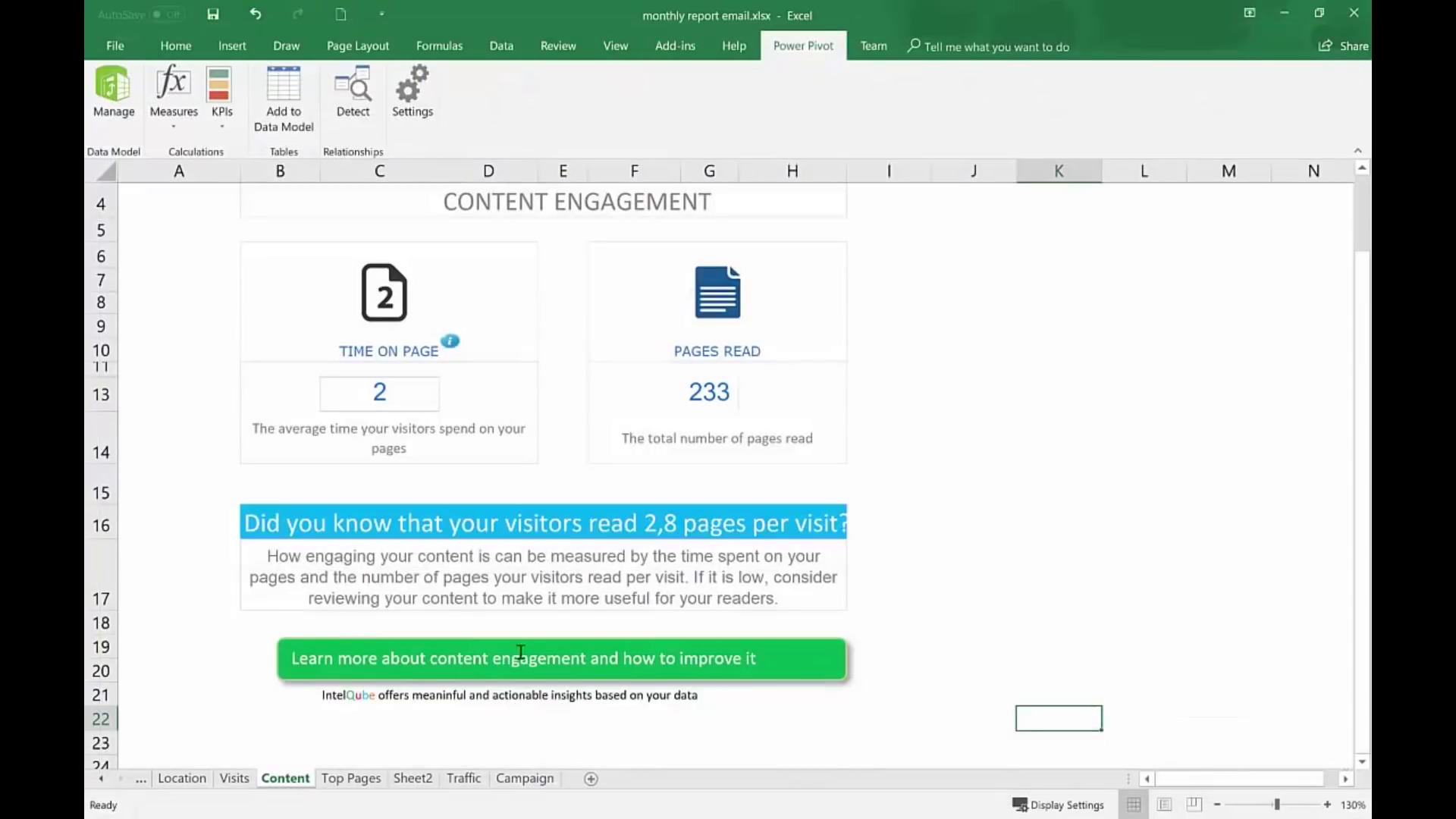
Compare the workbook's queries and connections in the Data > Queries & Connections pane
left_click(501, 45)
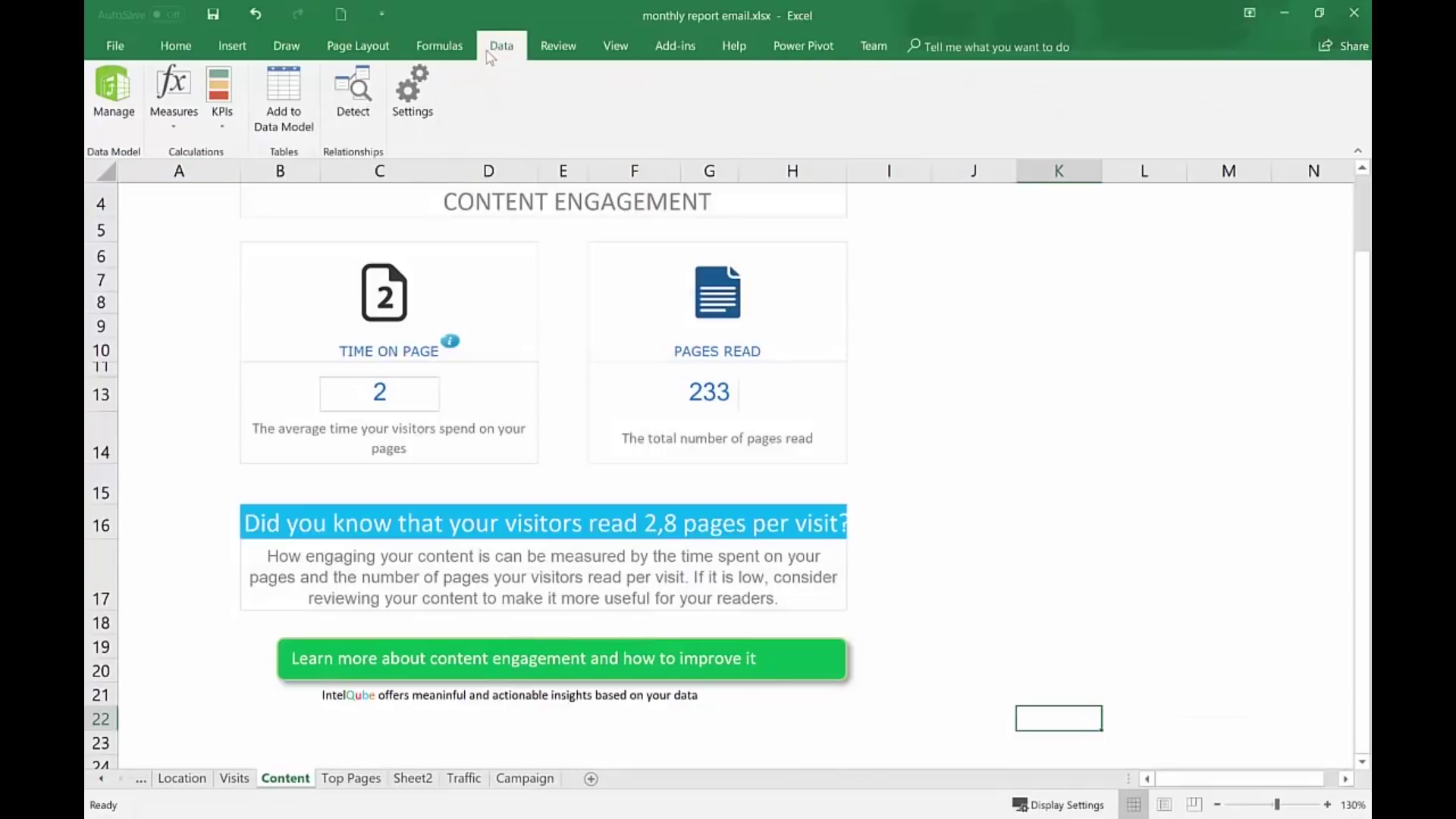
left_click(470, 82)
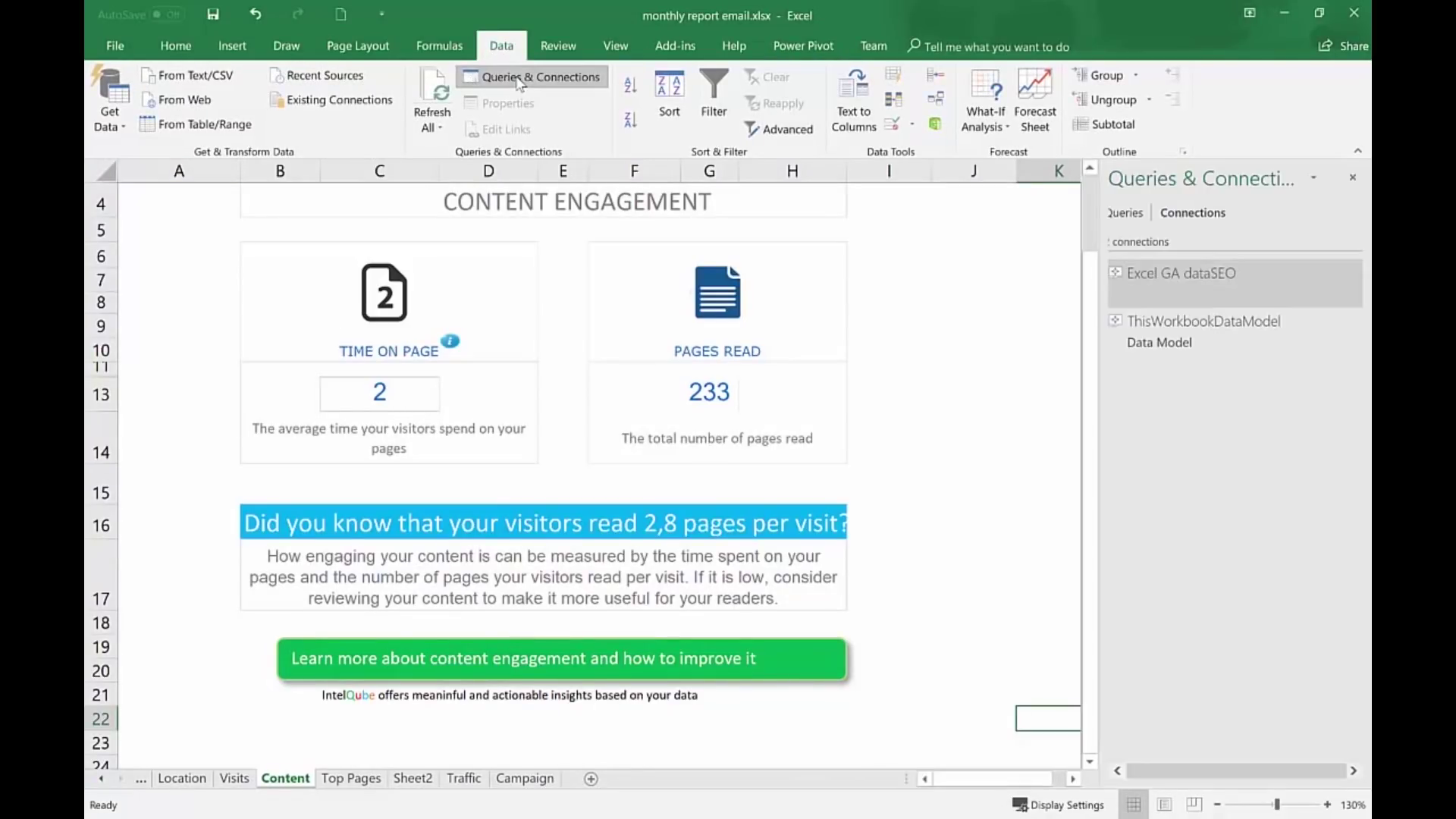
left_click(1128, 213)
left_click(1209, 218)
left_click(1130, 215)
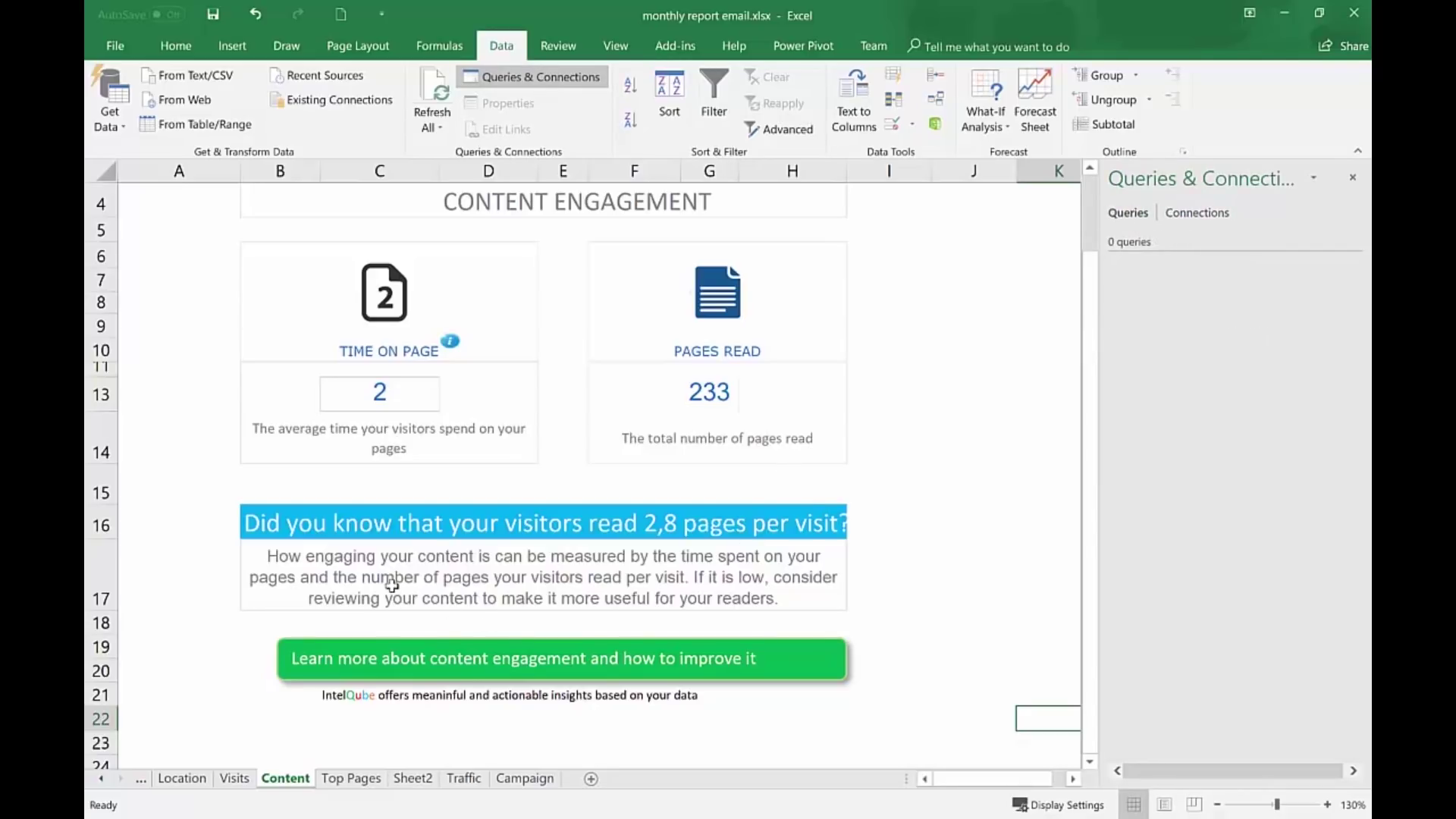
Reopen Power Pivot to view the relationship Diagram View, then close it
left_click(803, 47)
left_click(110, 98)
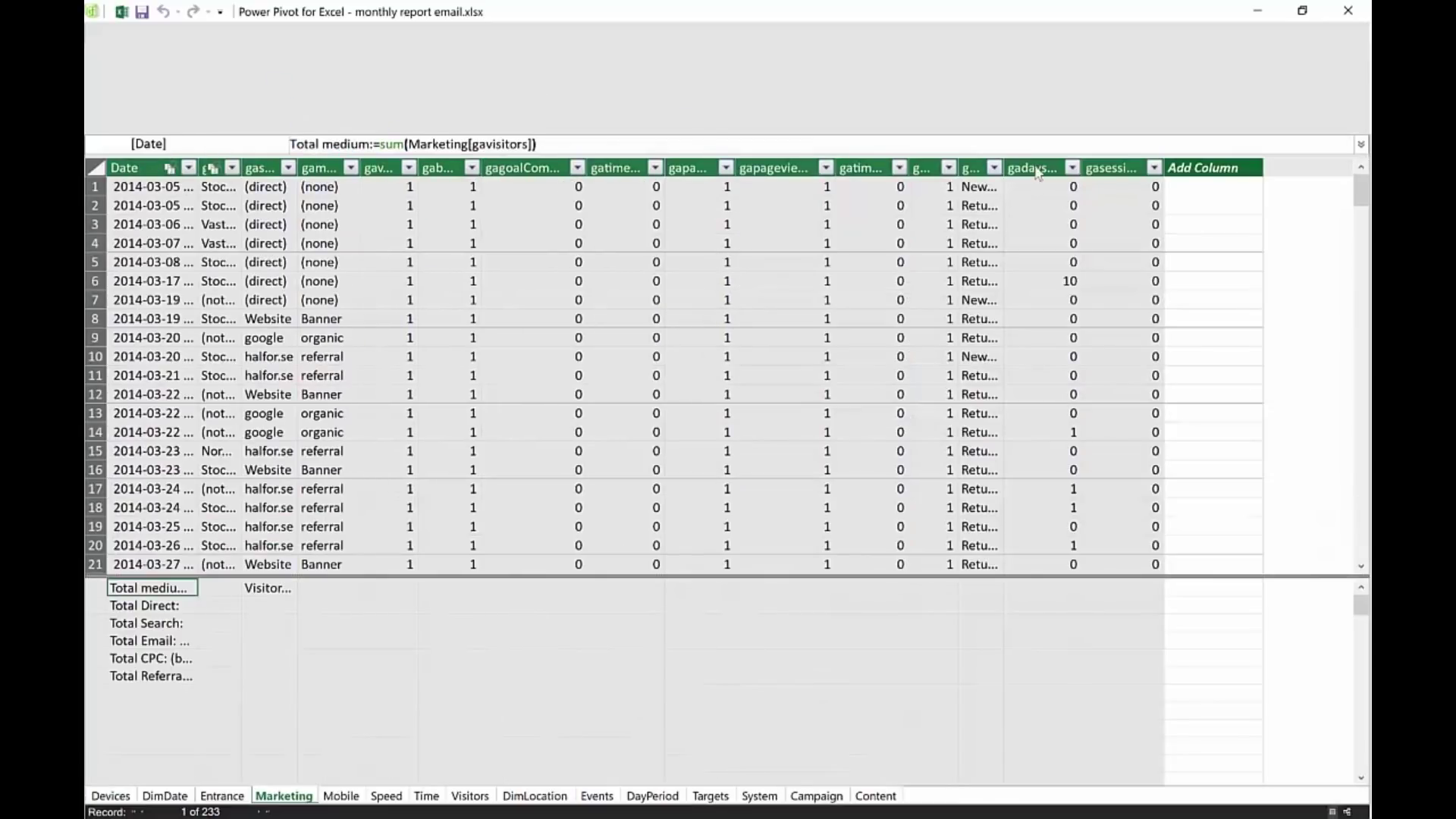
left_click(1047, 79)
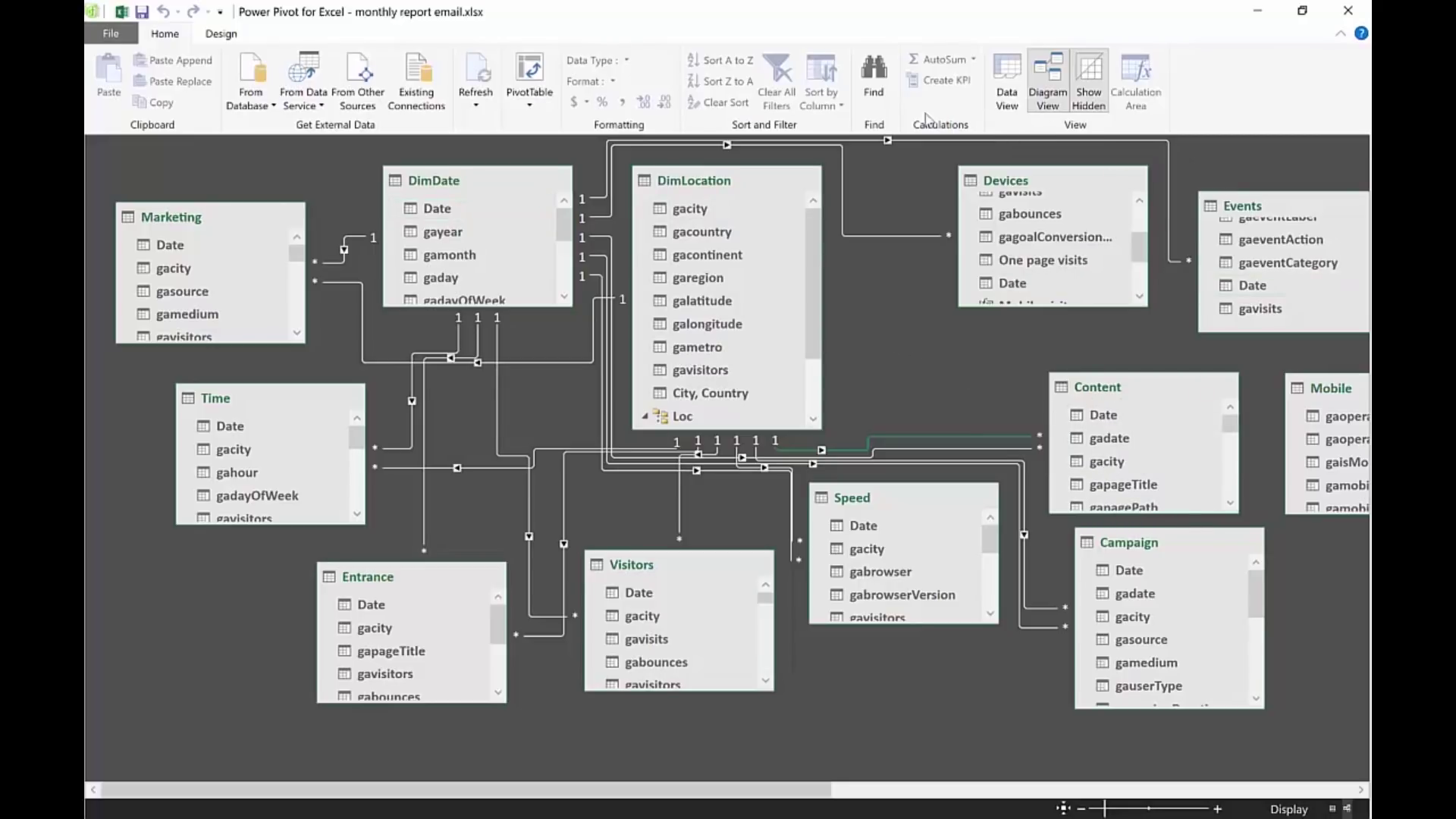
left_click(1006, 79)
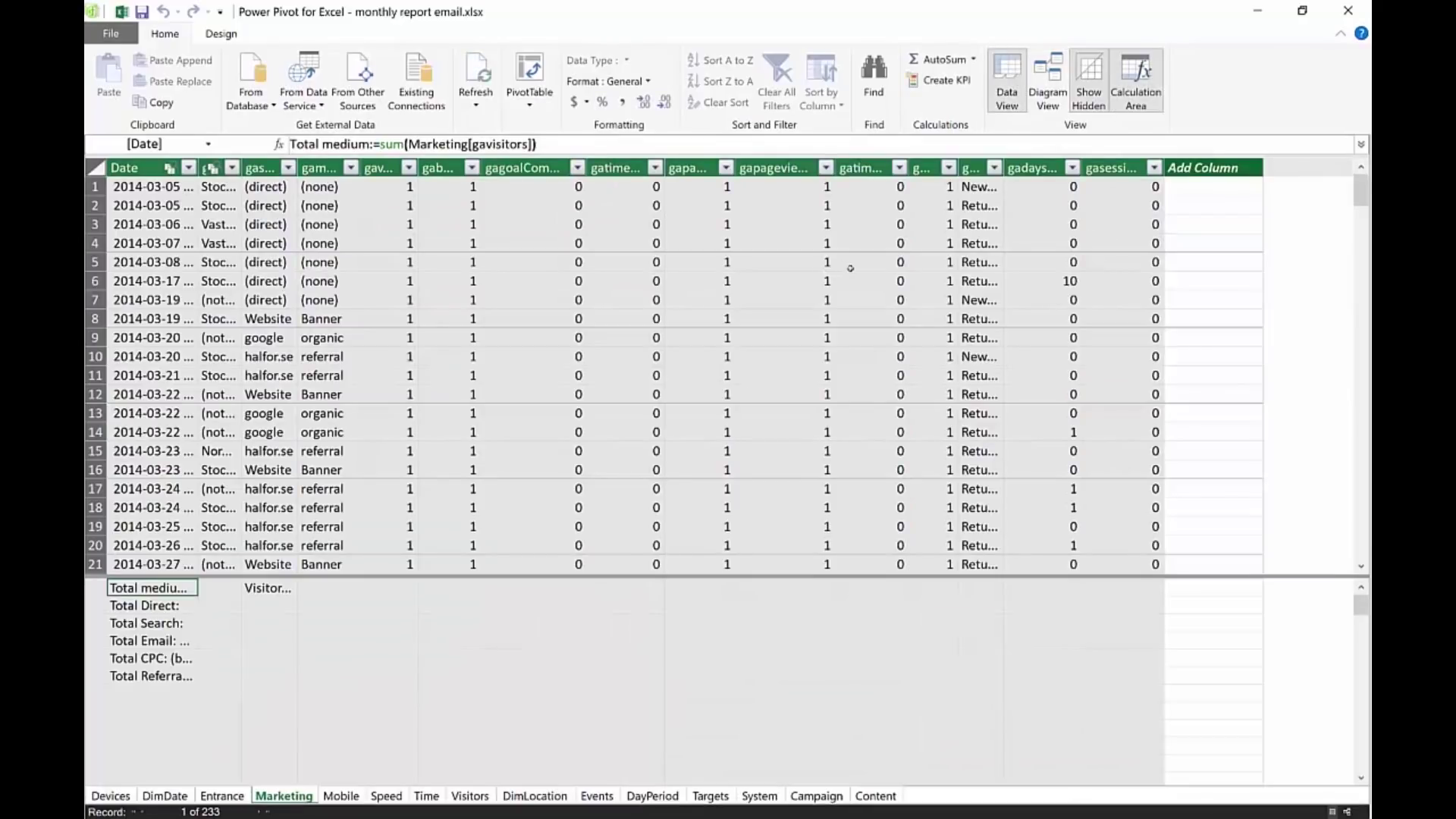
left_click(1347, 10)
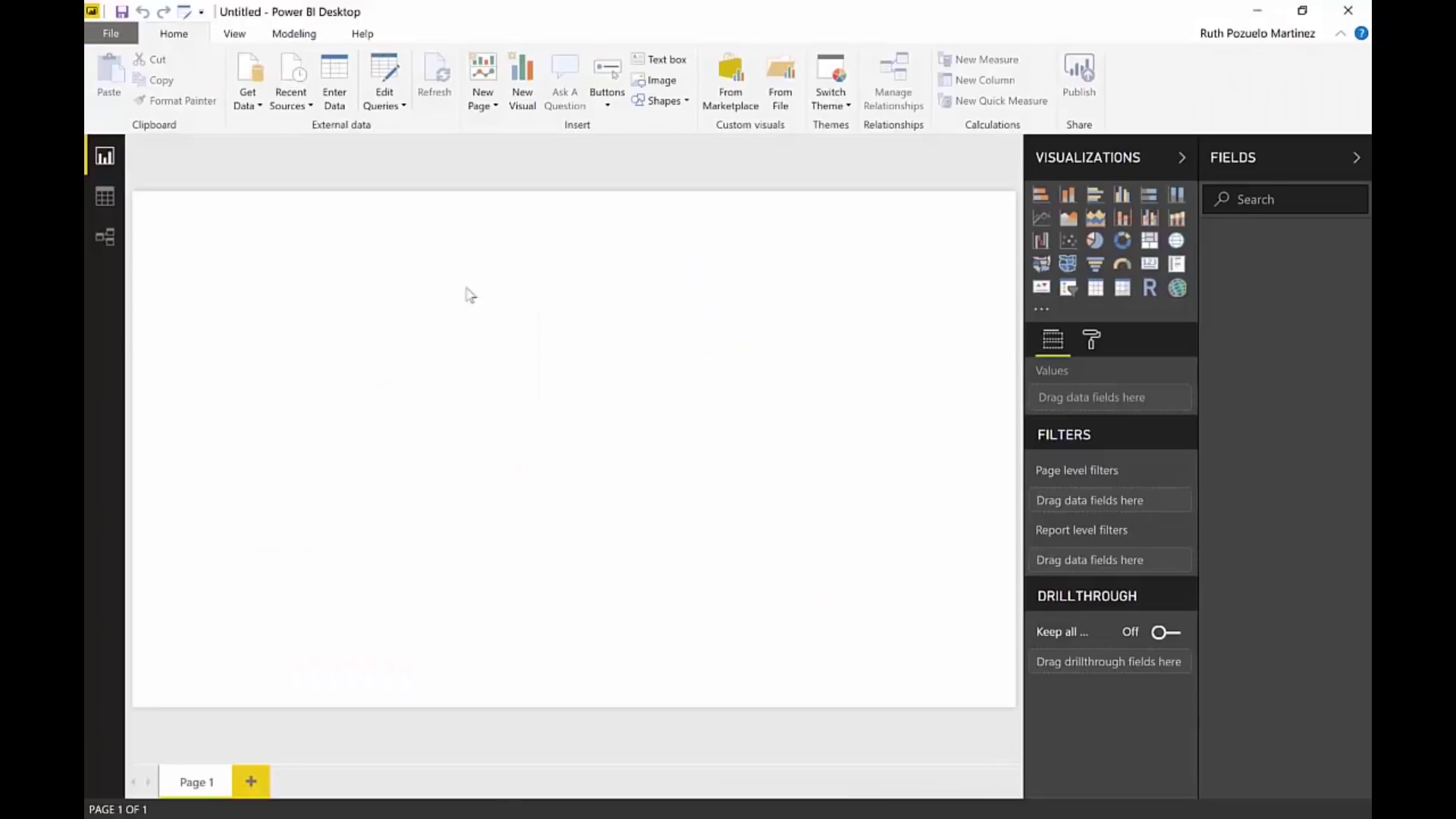
Choose File > Import > Excel workbook contents and open monthly report email.xlsx
left_click(111, 33)
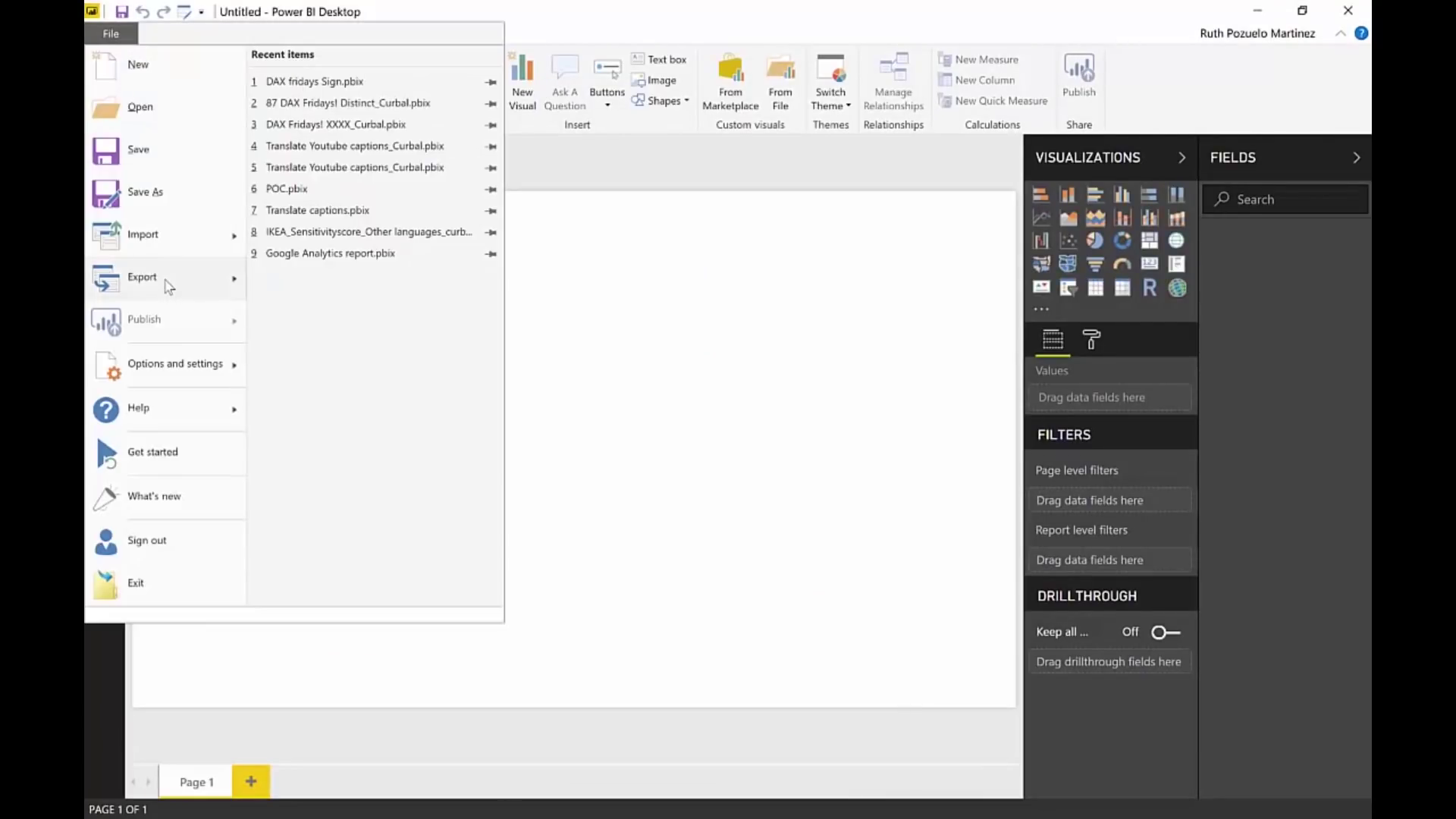
left_click(156, 247)
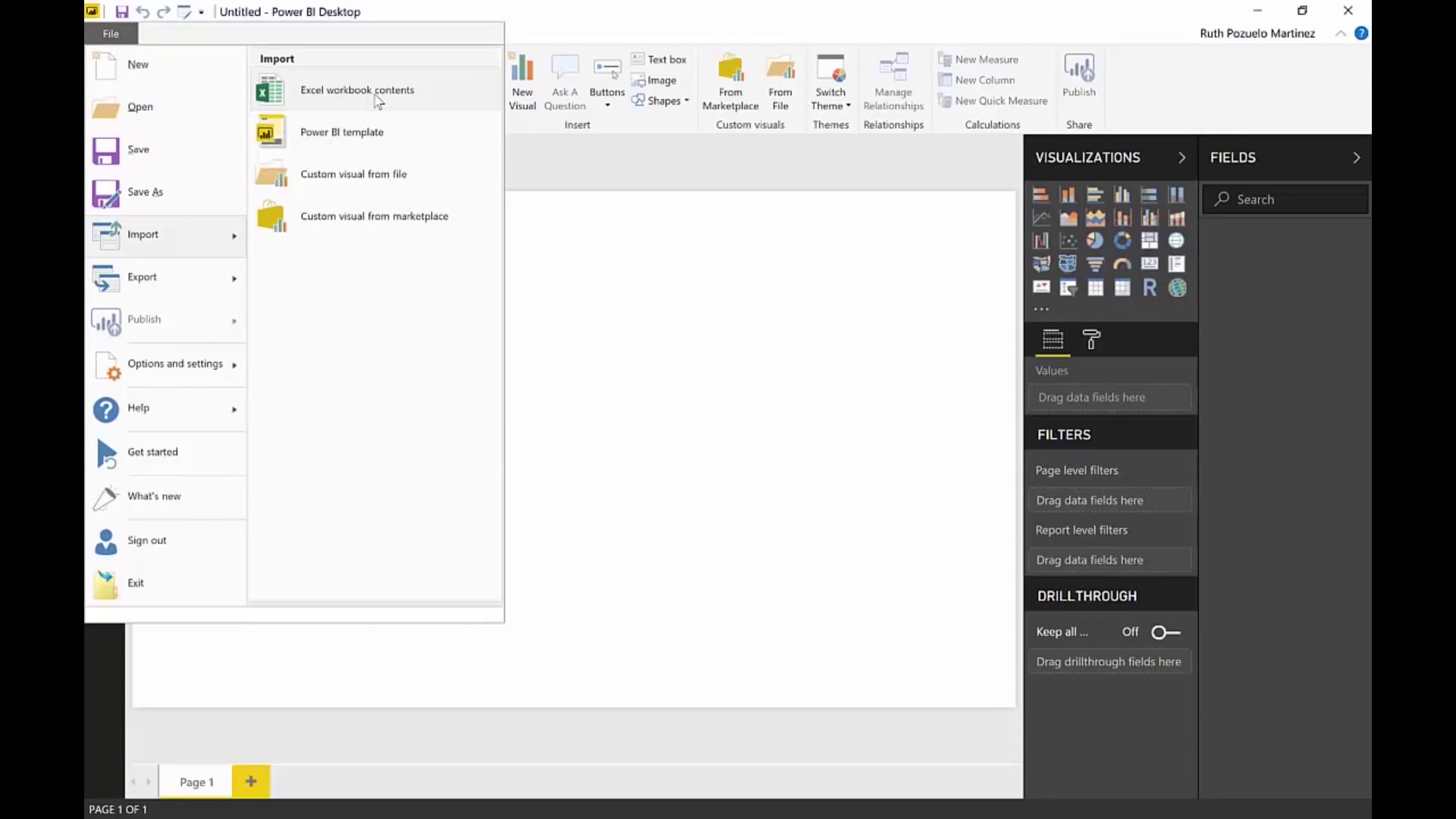
left_click(375, 94)
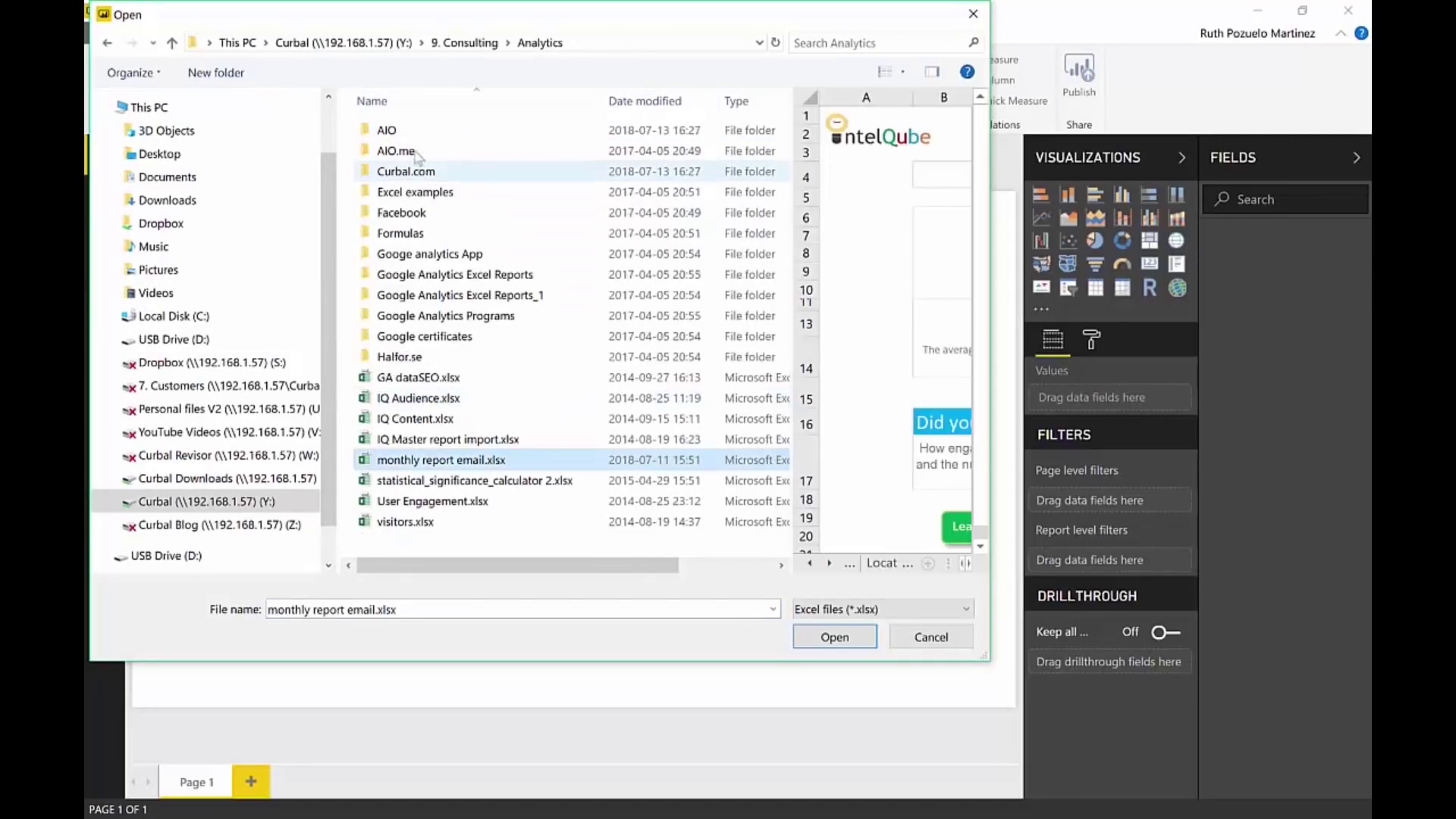
left_click(835, 637)
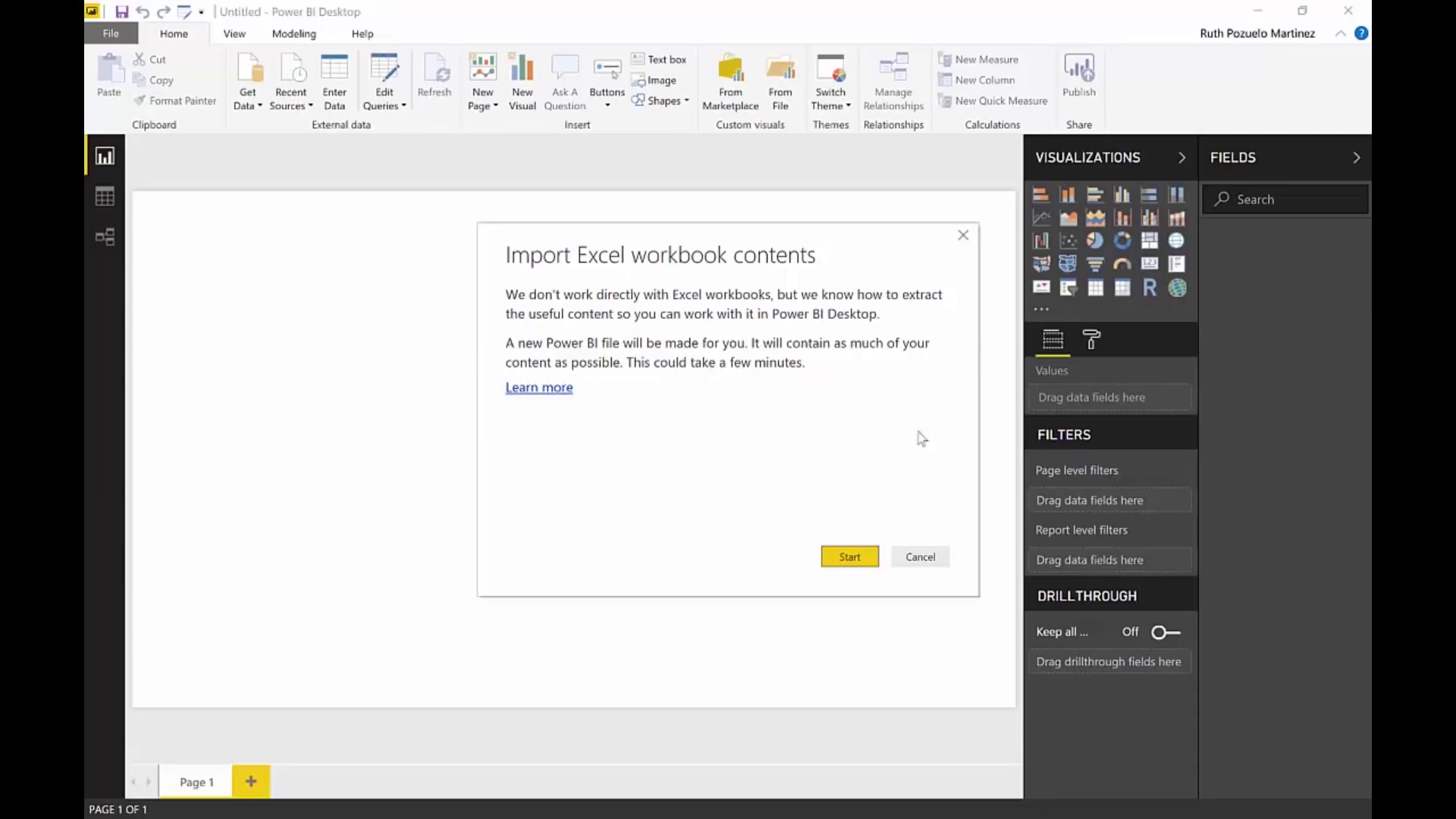
Start the migration, close Excel without saving, and retry until the 15 queries import
left_click(848, 557)
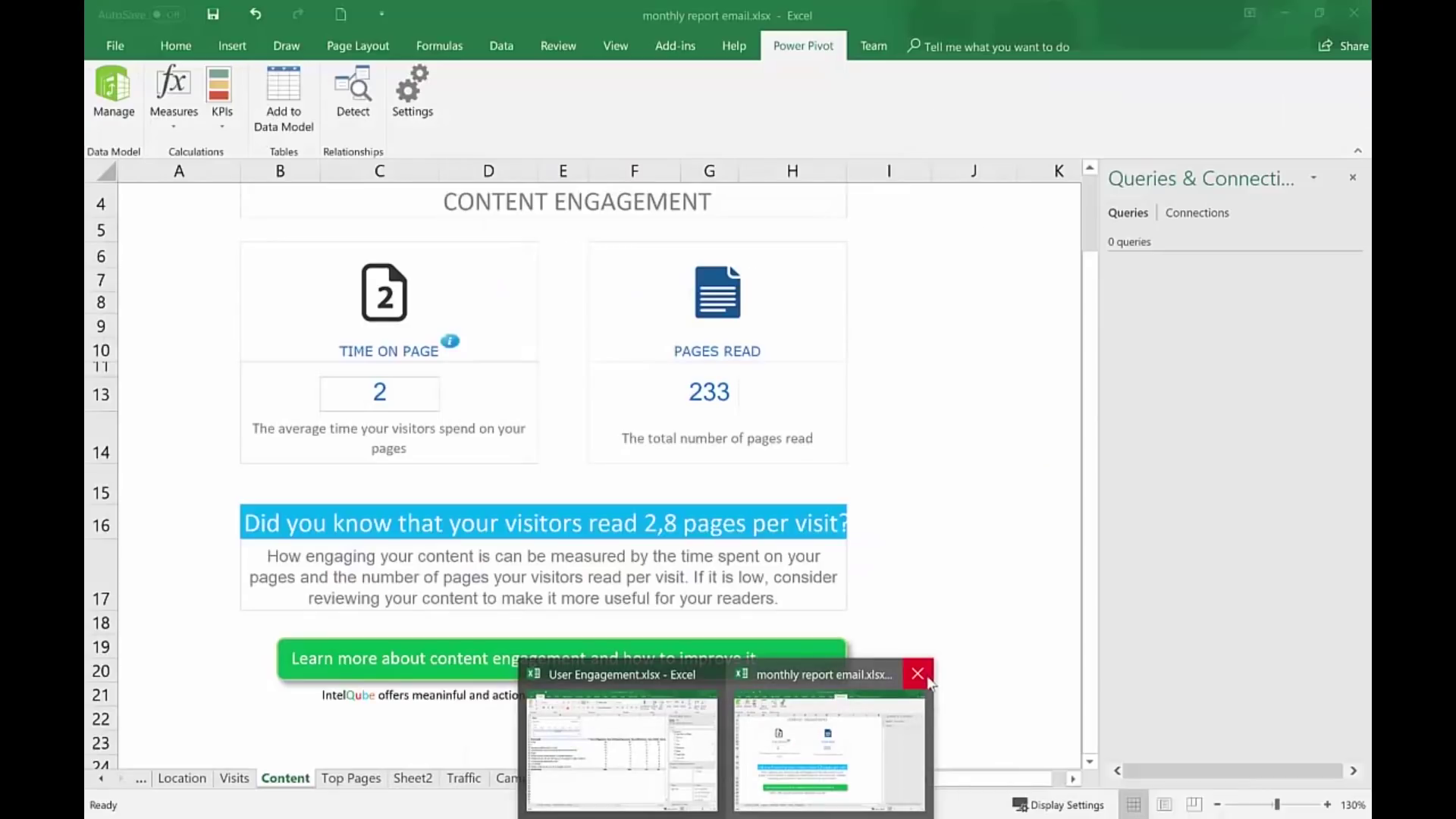
middle_click(915, 699)
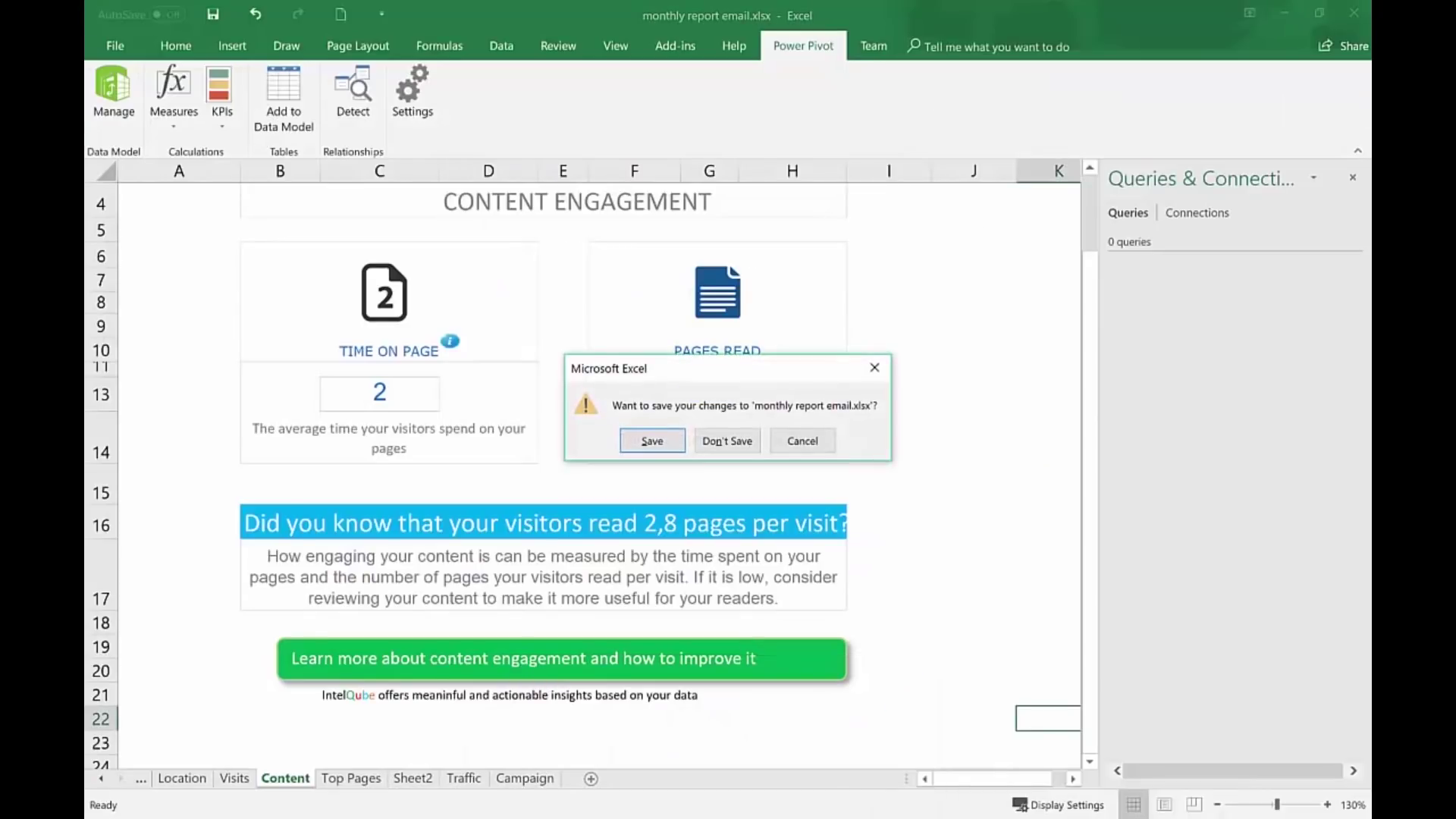
left_click(750, 447)
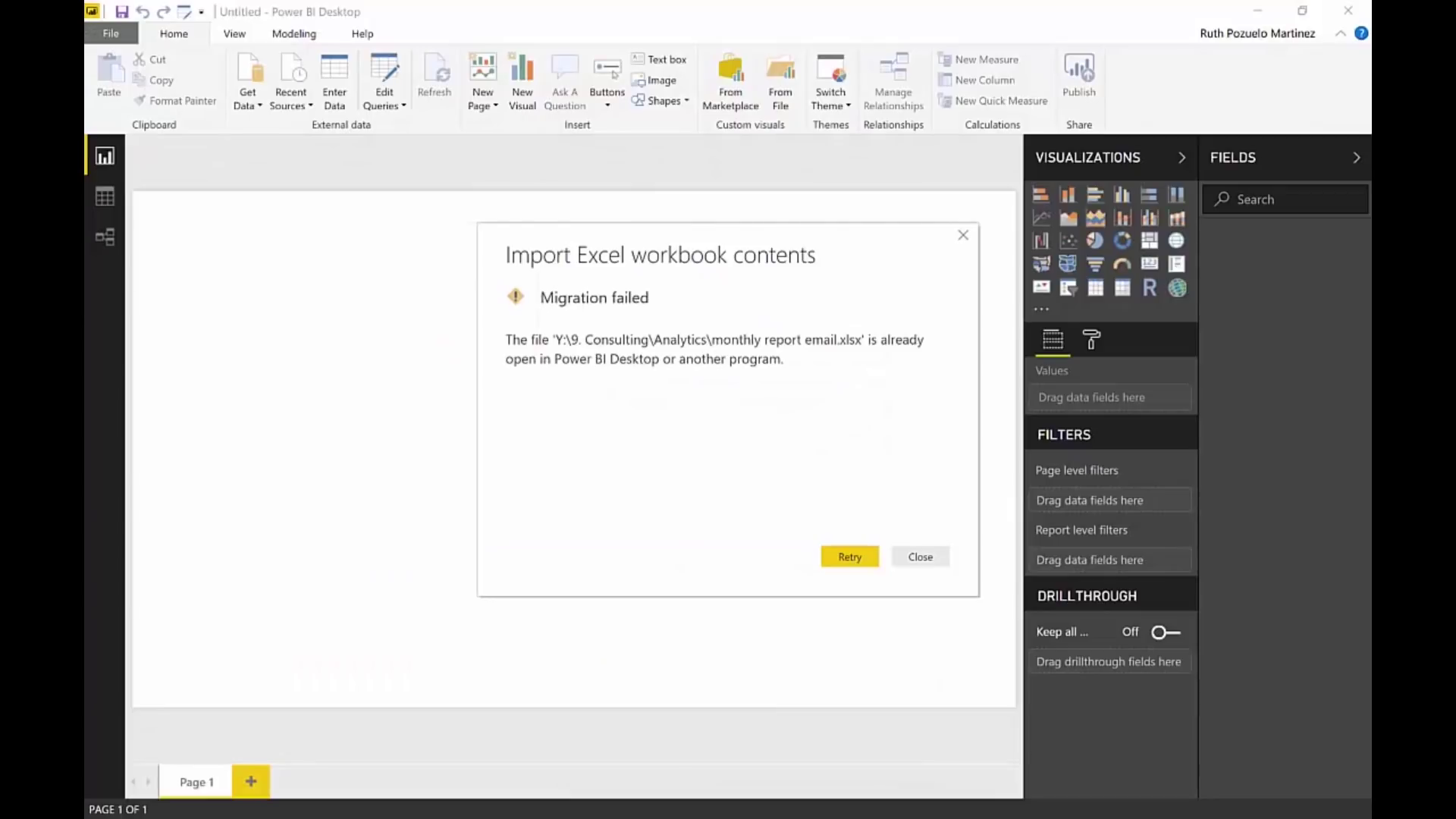
left_click(861, 568)
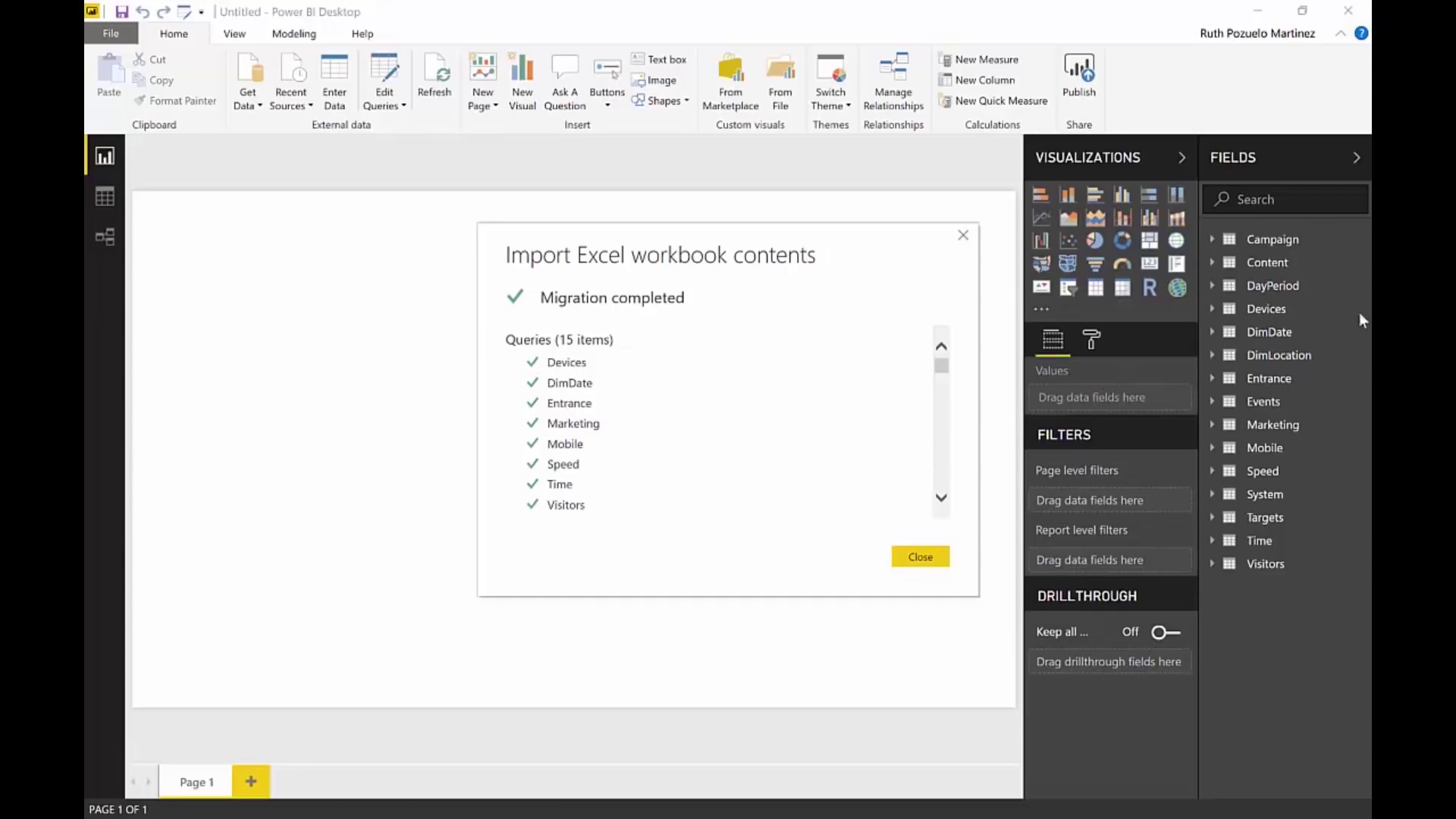
Scroll through the migrated items in the import summary and dismiss it
scroll(606, 424, "down", 10)
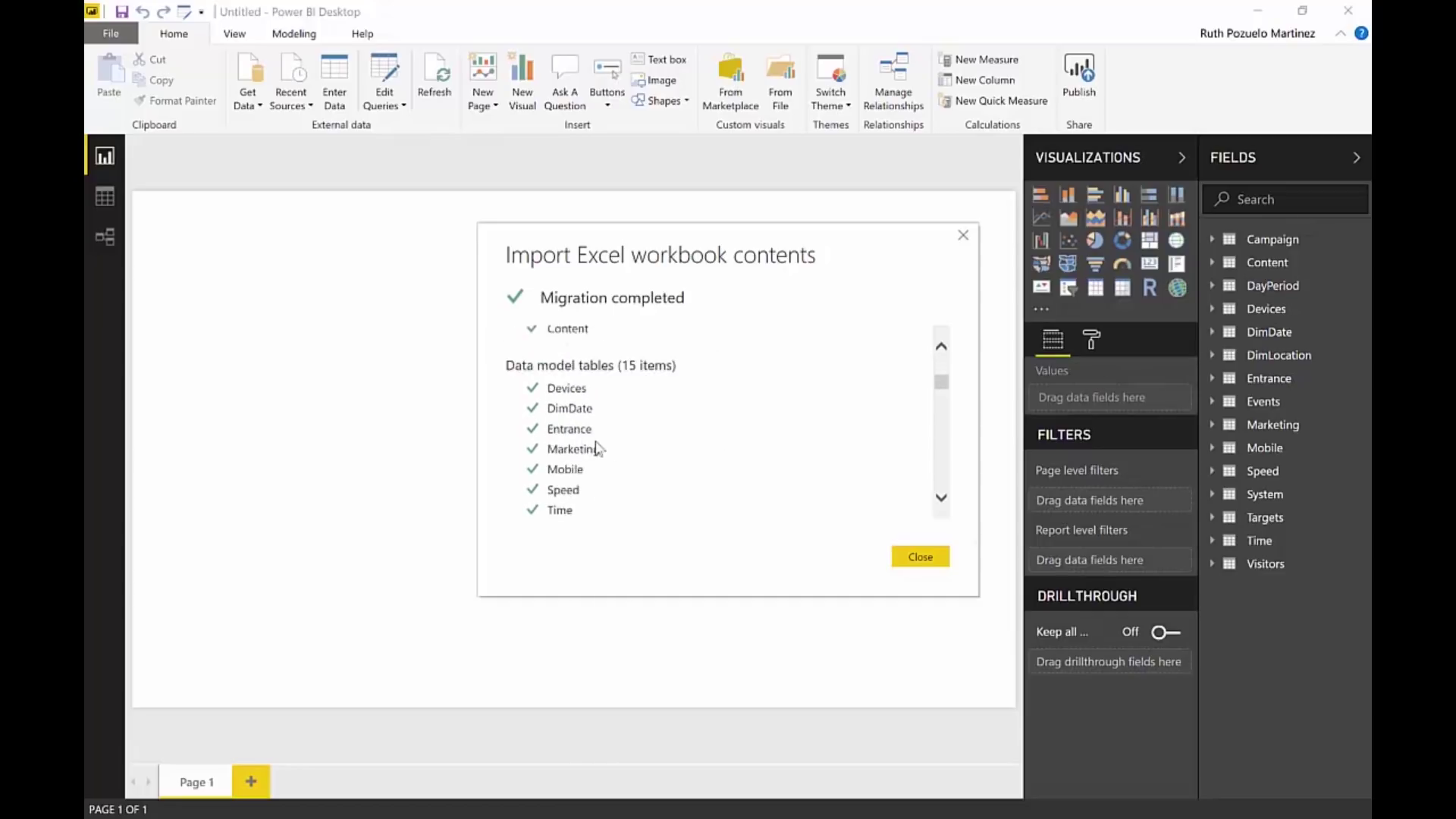
scroll(601, 446, "up", 6)
scroll(602, 446, "up", 3)
scroll(700, 464, "down", 3)
scroll(700, 464, "down", 6)
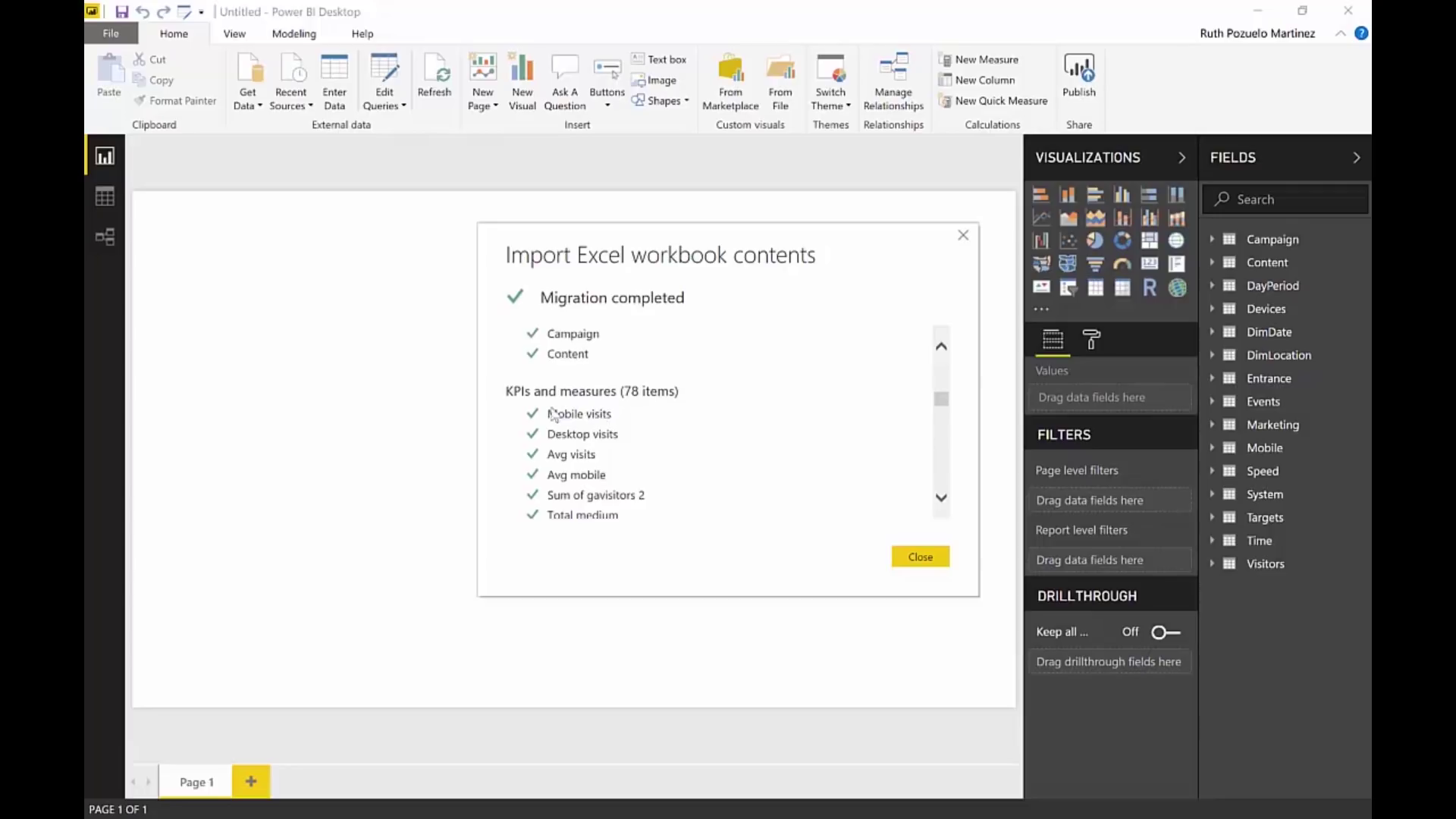
scroll(606, 449, "down", 10)
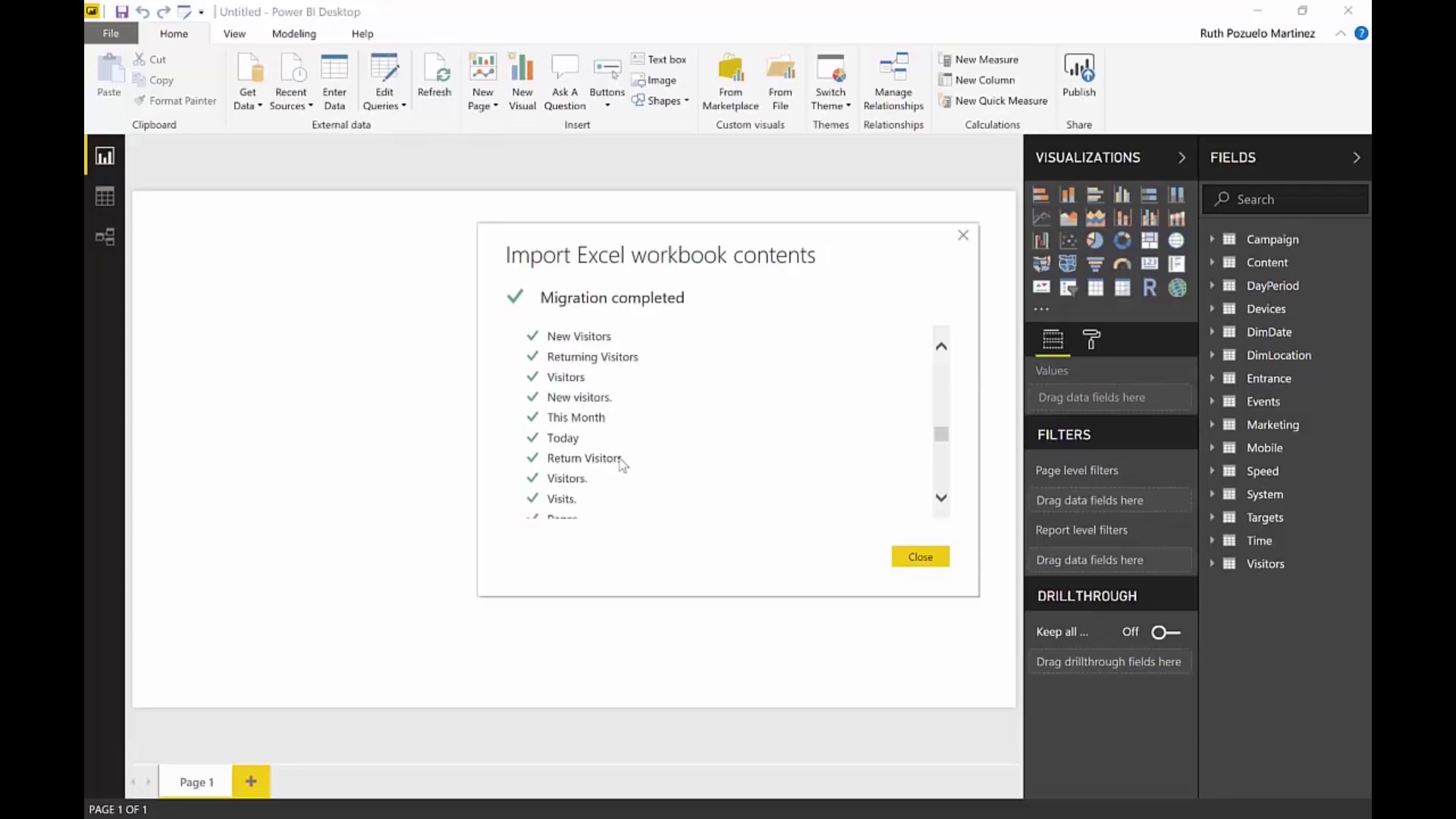
scroll(624, 474, "down", 5)
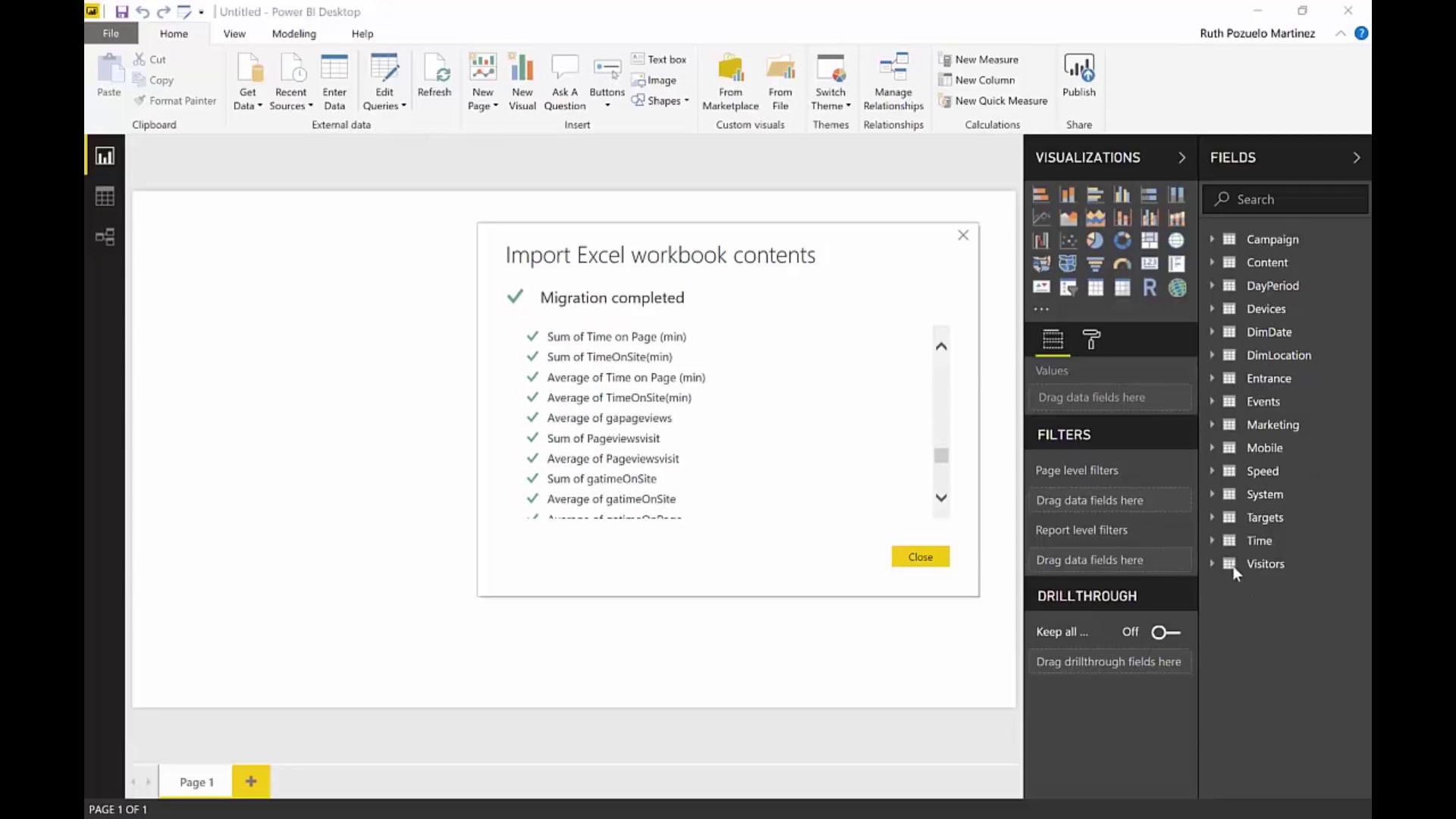
scroll(634, 471, "down", 8)
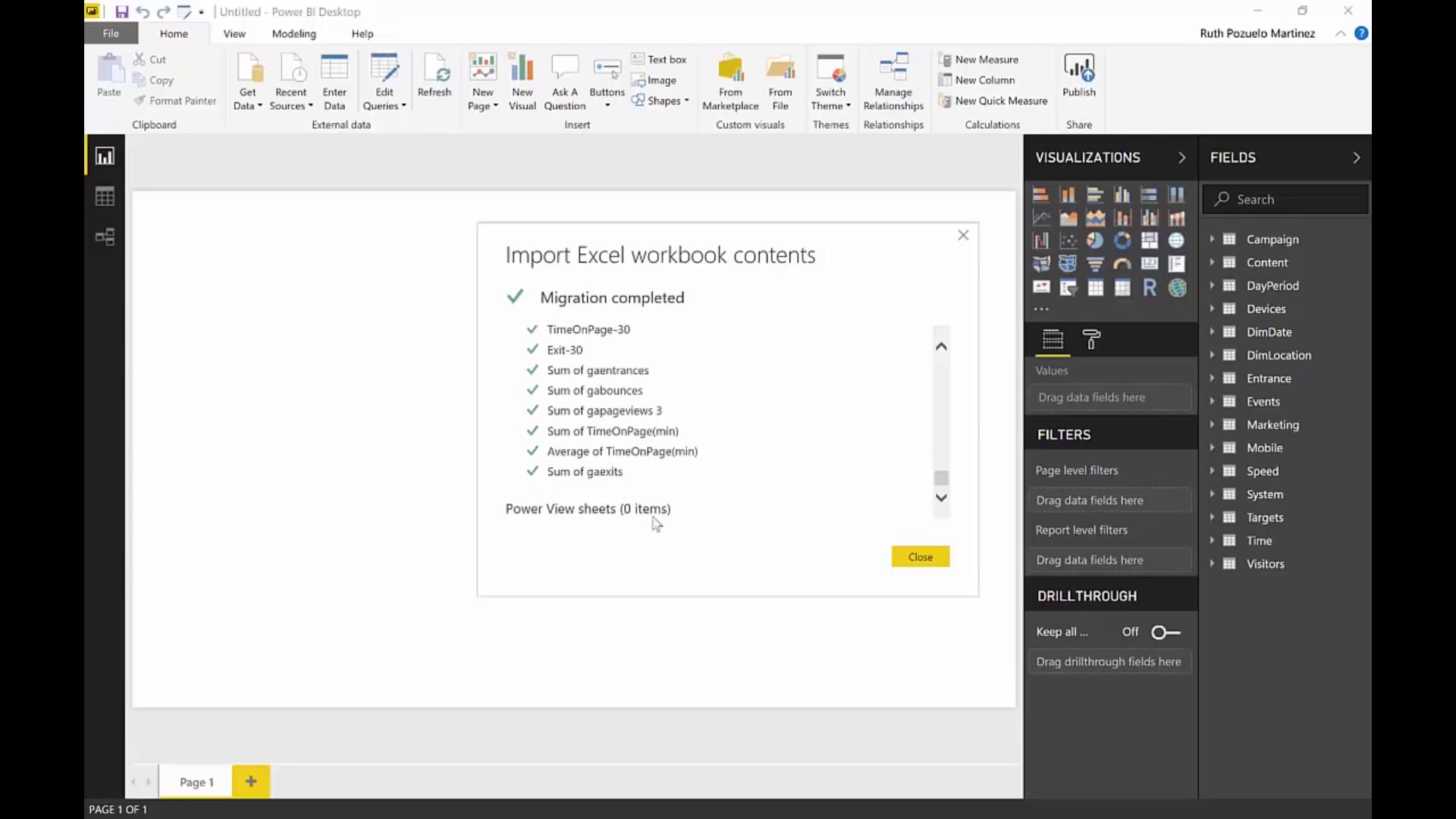
left_click(920, 557)
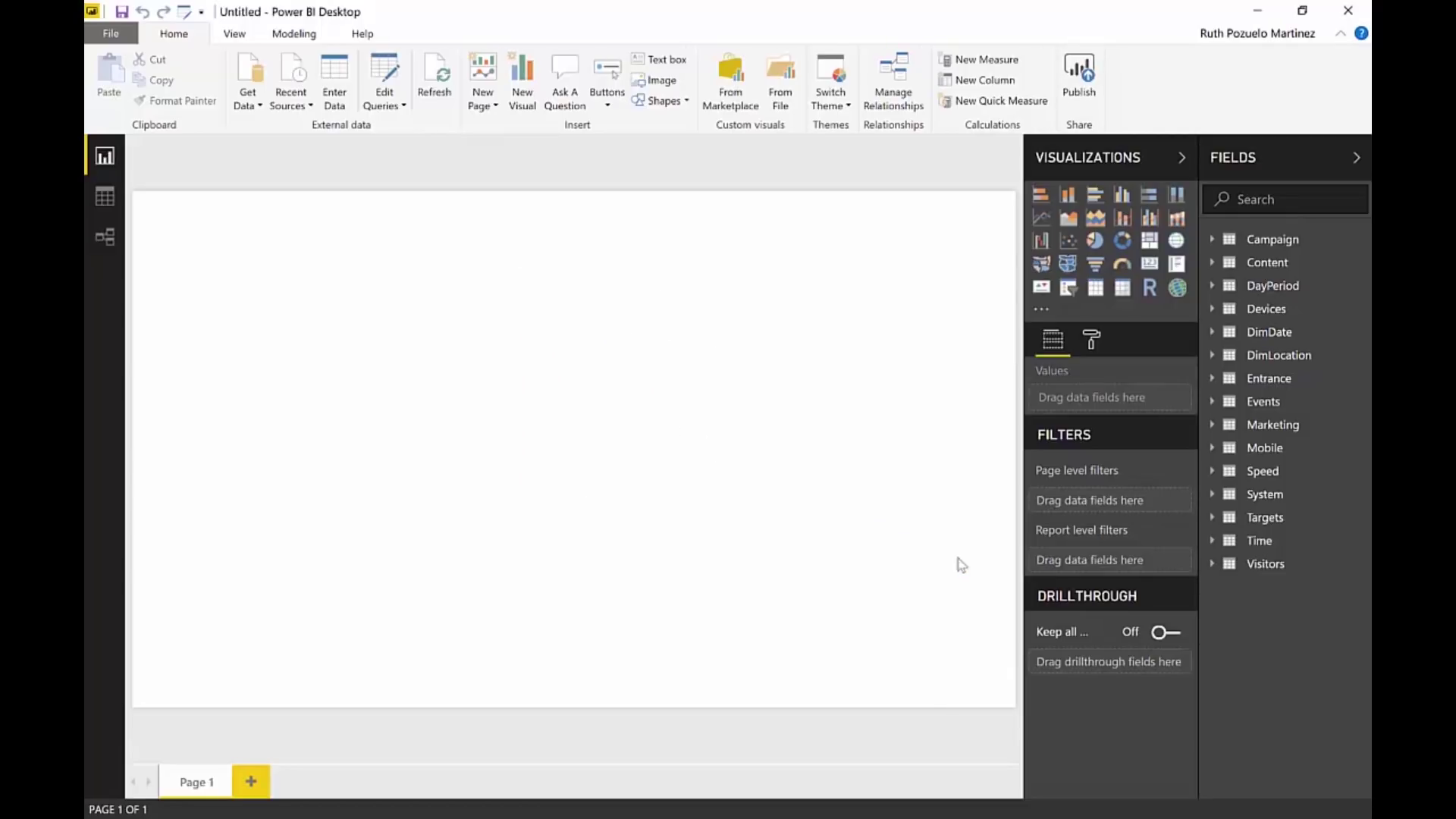
Expand the Visitors table and its growth KPI in Fields, then show the Relationships view
left_click(1212, 565)
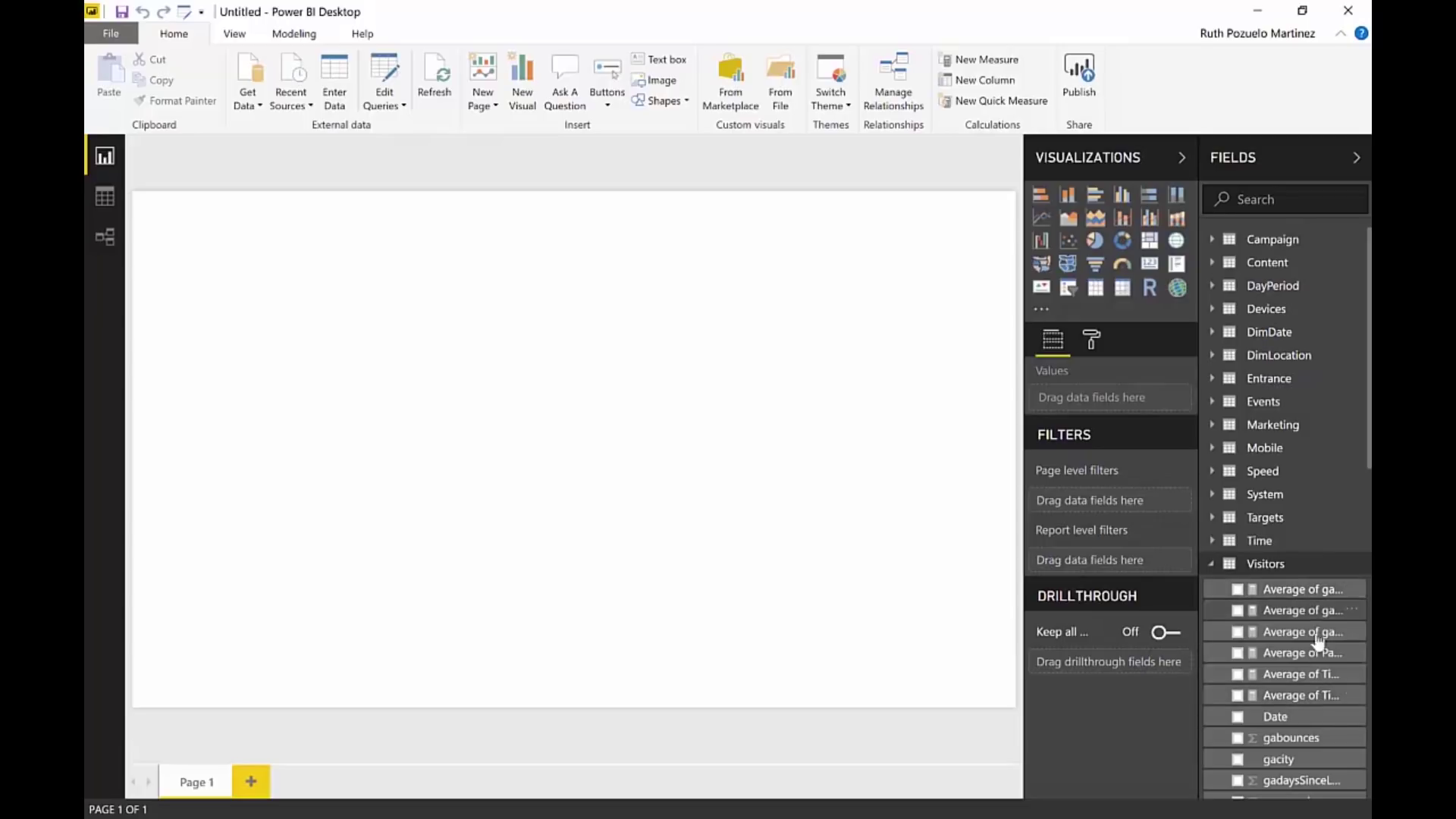
scroll(1298, 684, "down", 5)
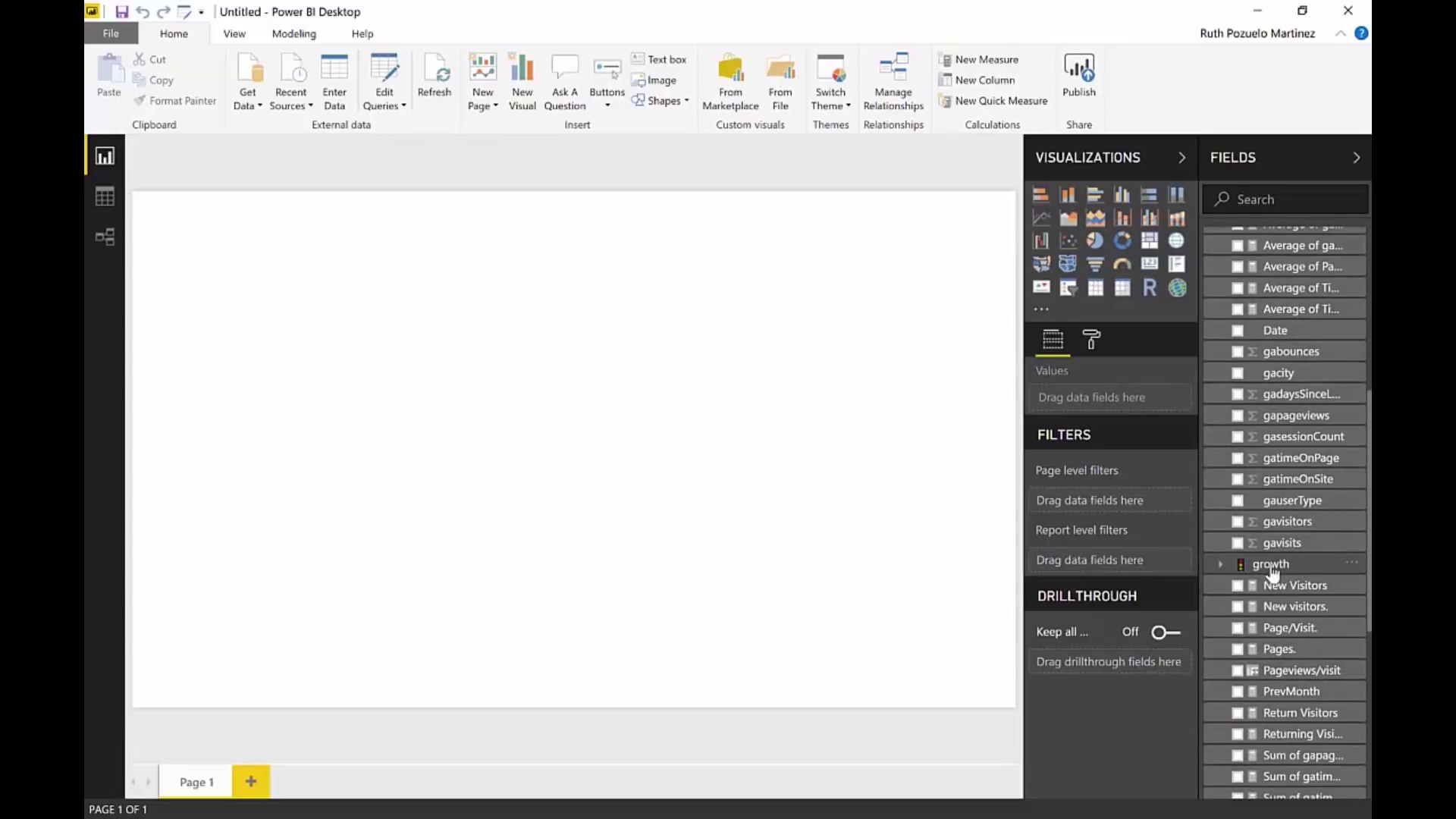
left_click(1218, 565)
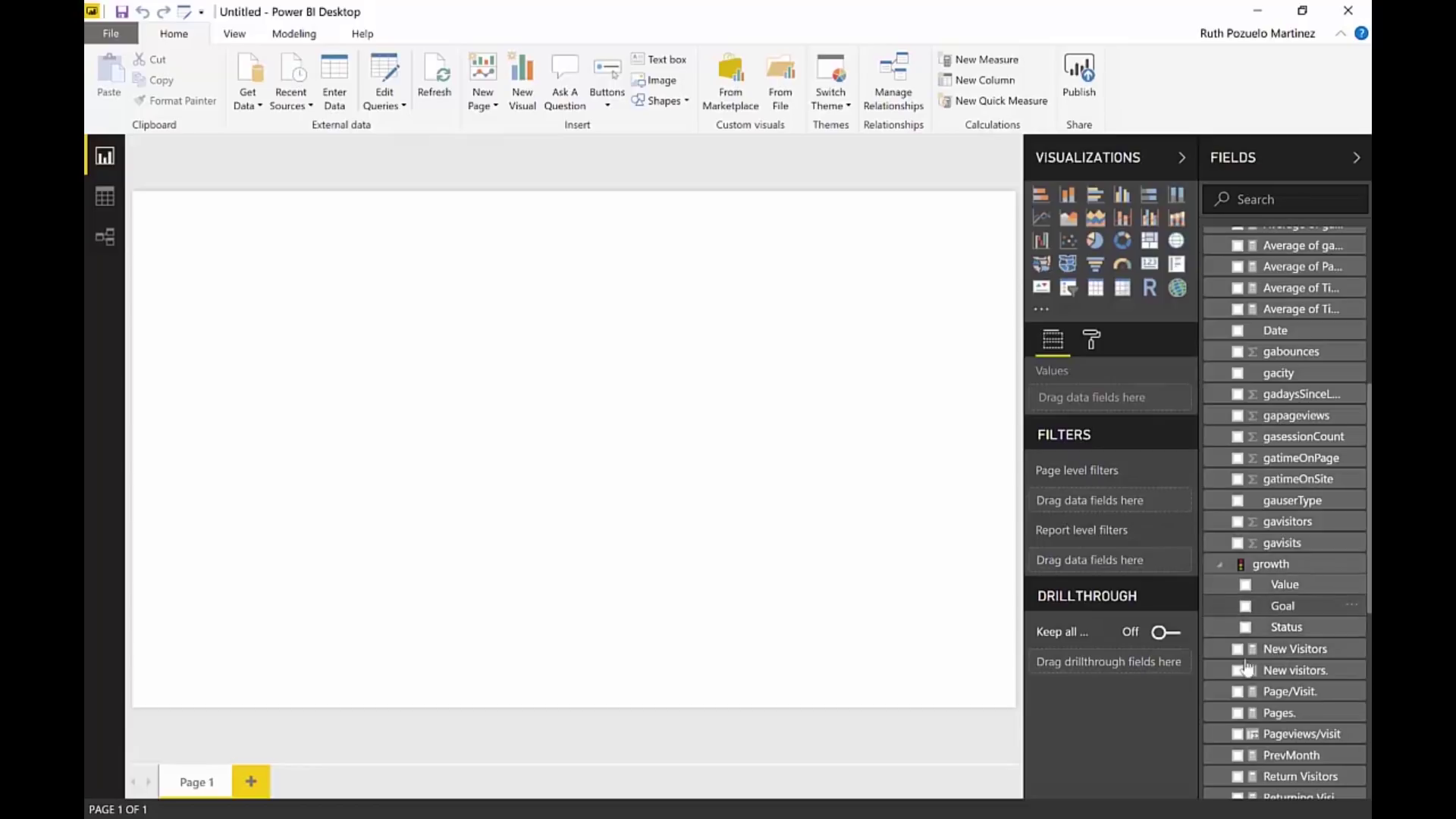
left_click(108, 236)
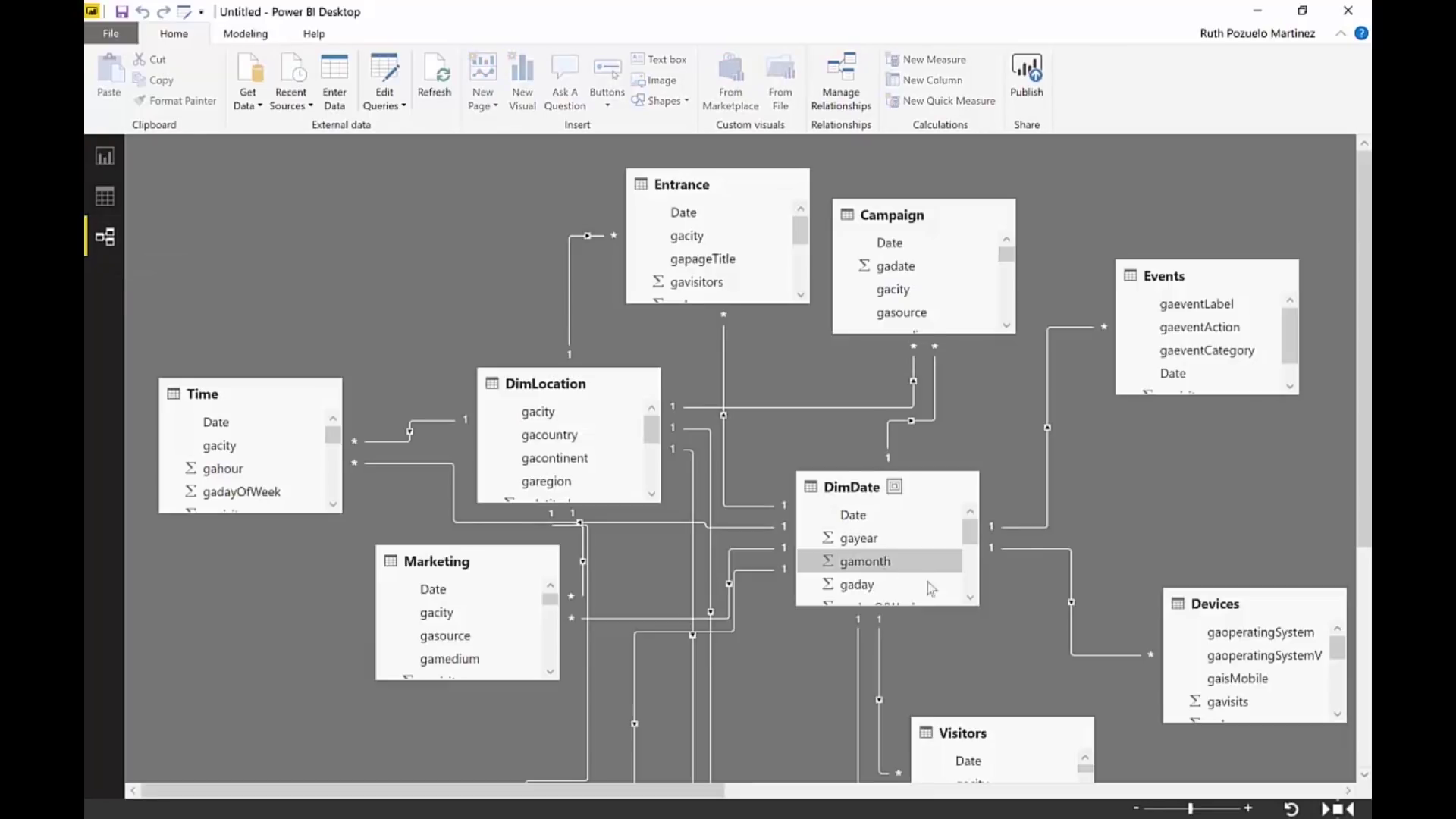
Inspect the relationships and the Devices query's Source step file path in Edit Queries
scroll(975, 235, "down", 2)
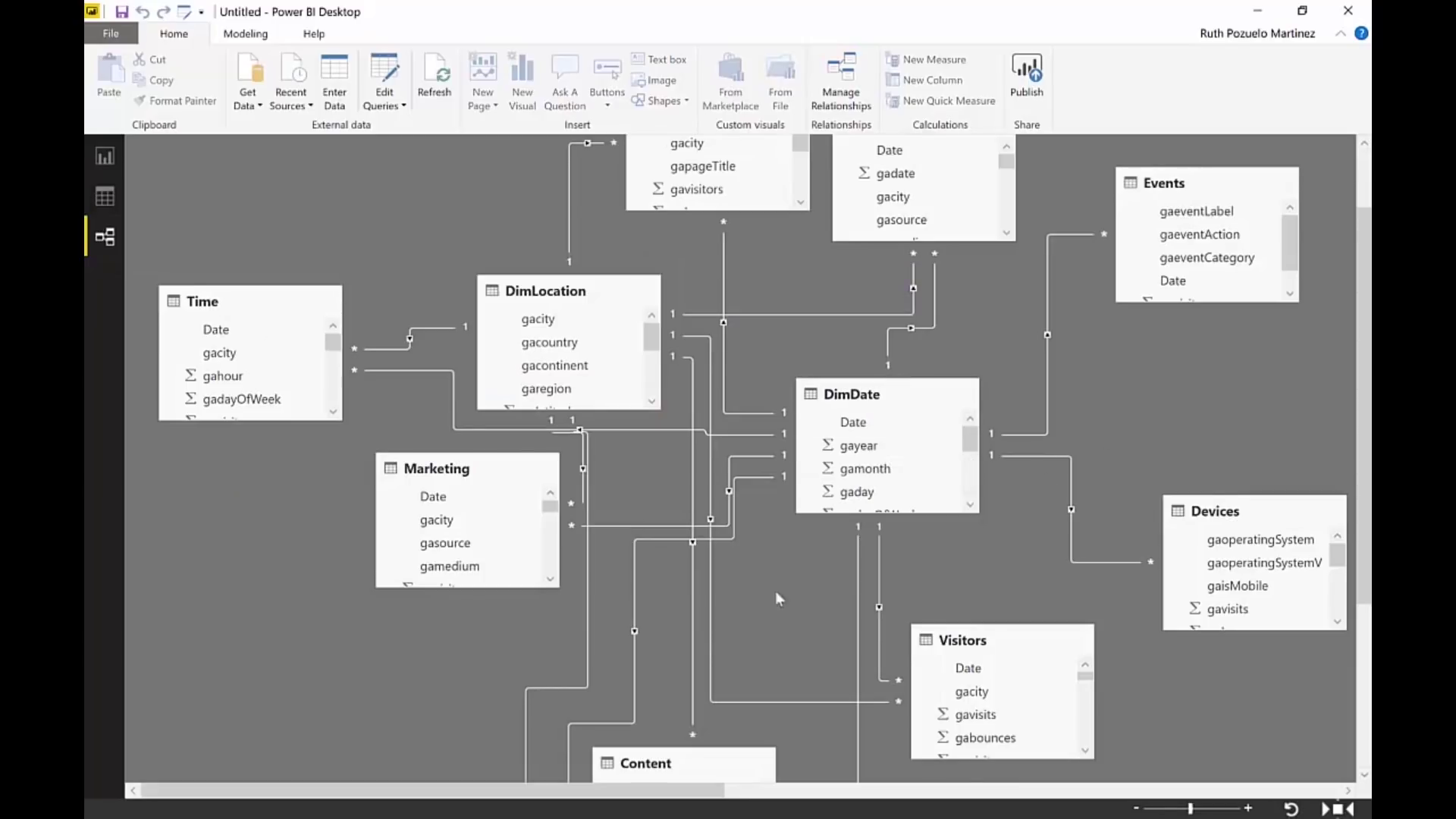
left_click(383, 76)
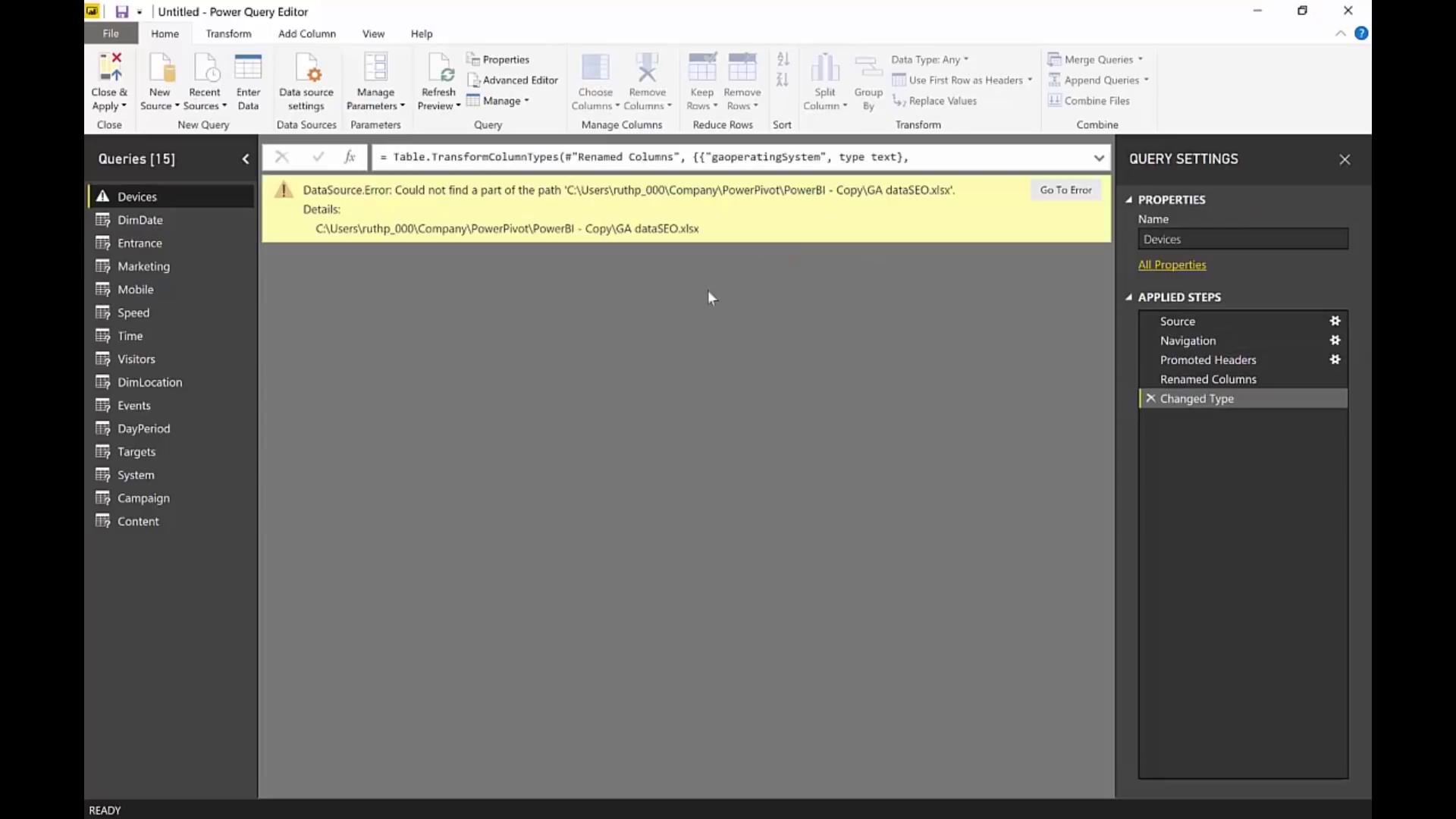
left_click(1212, 321)
left_click_drag(588, 161, 1014, 165)
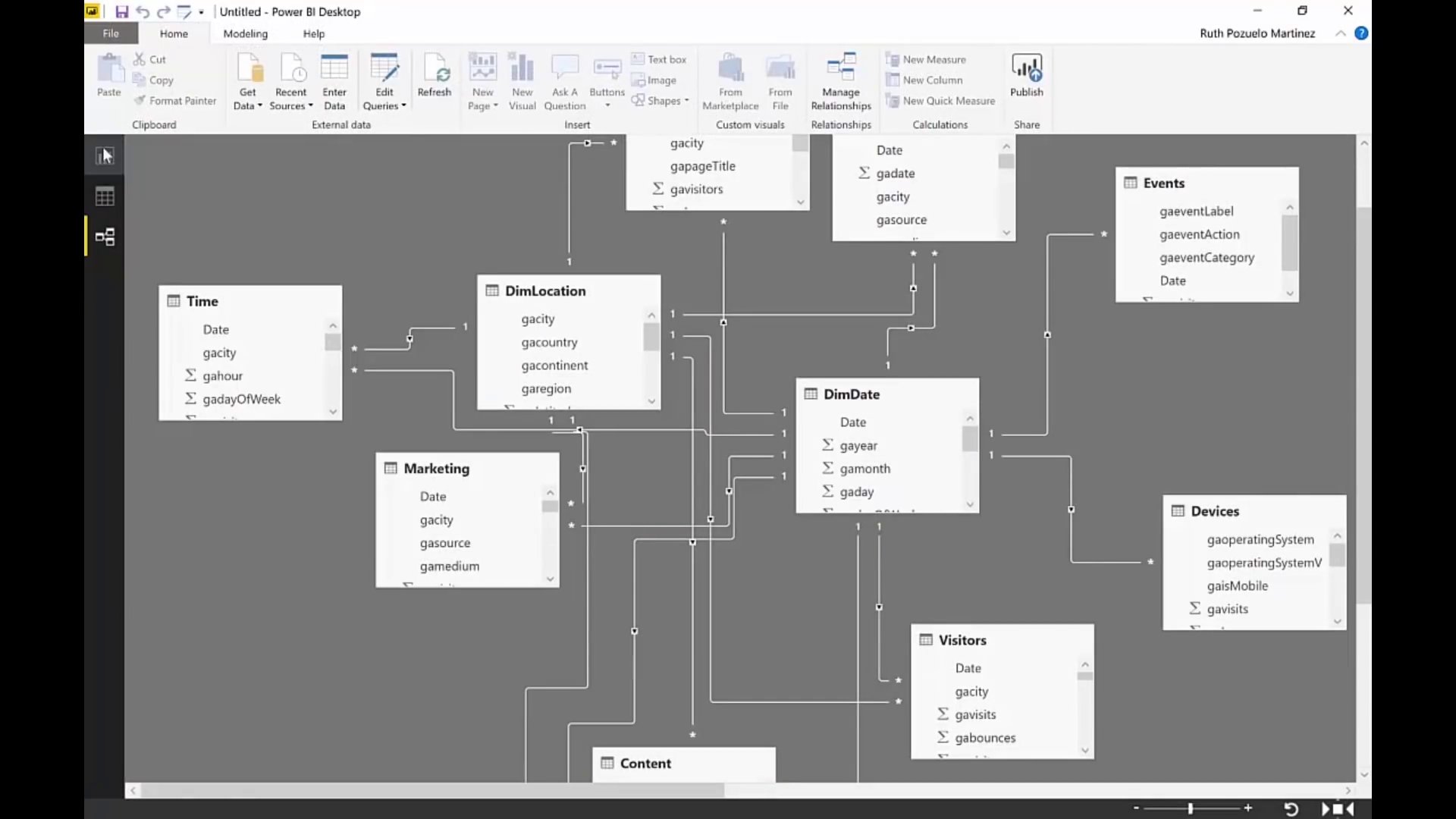
left_click(106, 157)
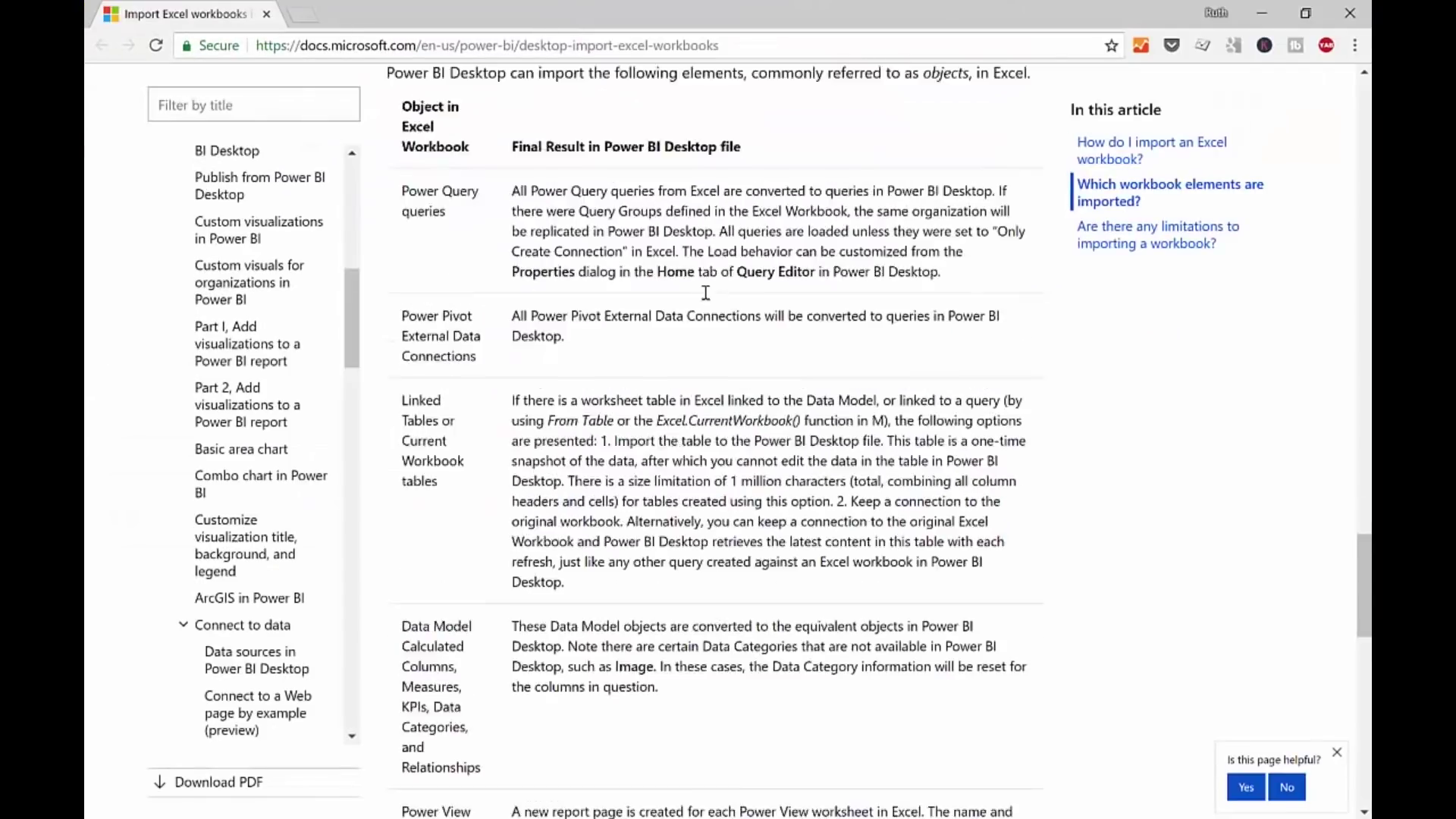
Highlight the docs heading on imported workbook elements and the Power Pivot External Data Connections label
scroll(739, 264, "up", 15)
scroll(739, 261, "down", 5)
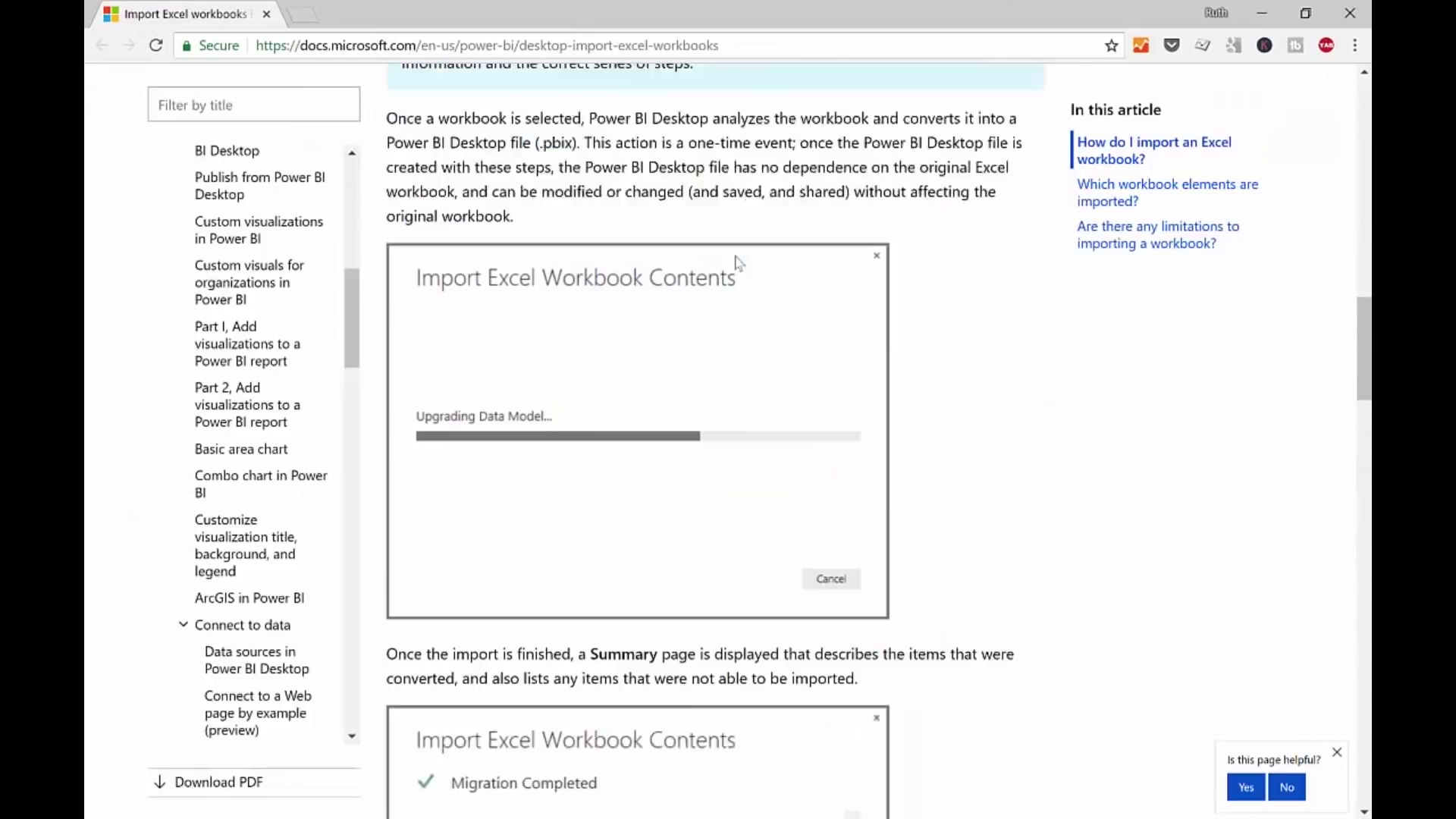
scroll(739, 263, "down", 2)
scroll(820, 391, "down", 20)
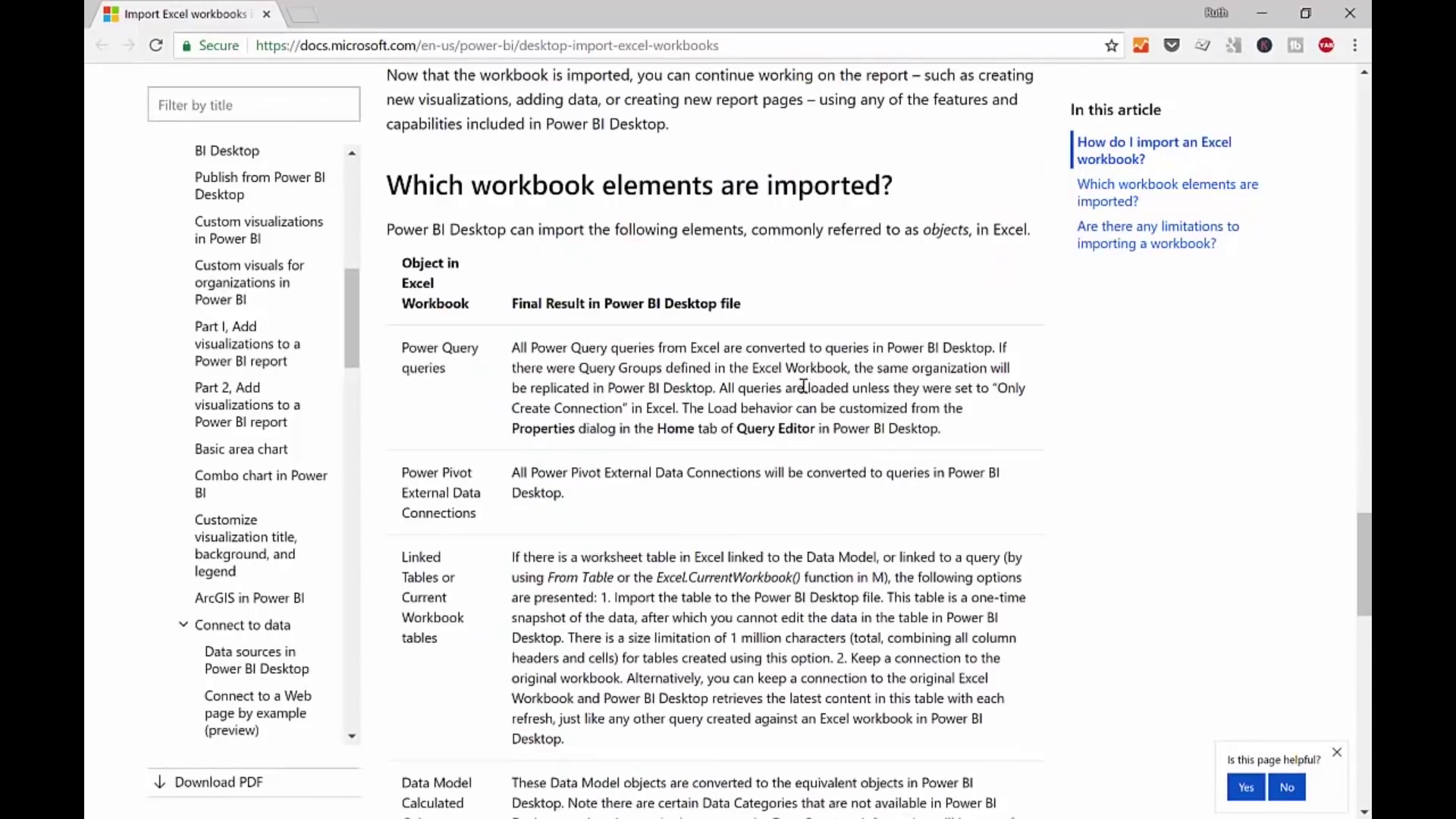
scroll(786, 384, "up", 8)
left_click_drag(448, 188, 880, 187)
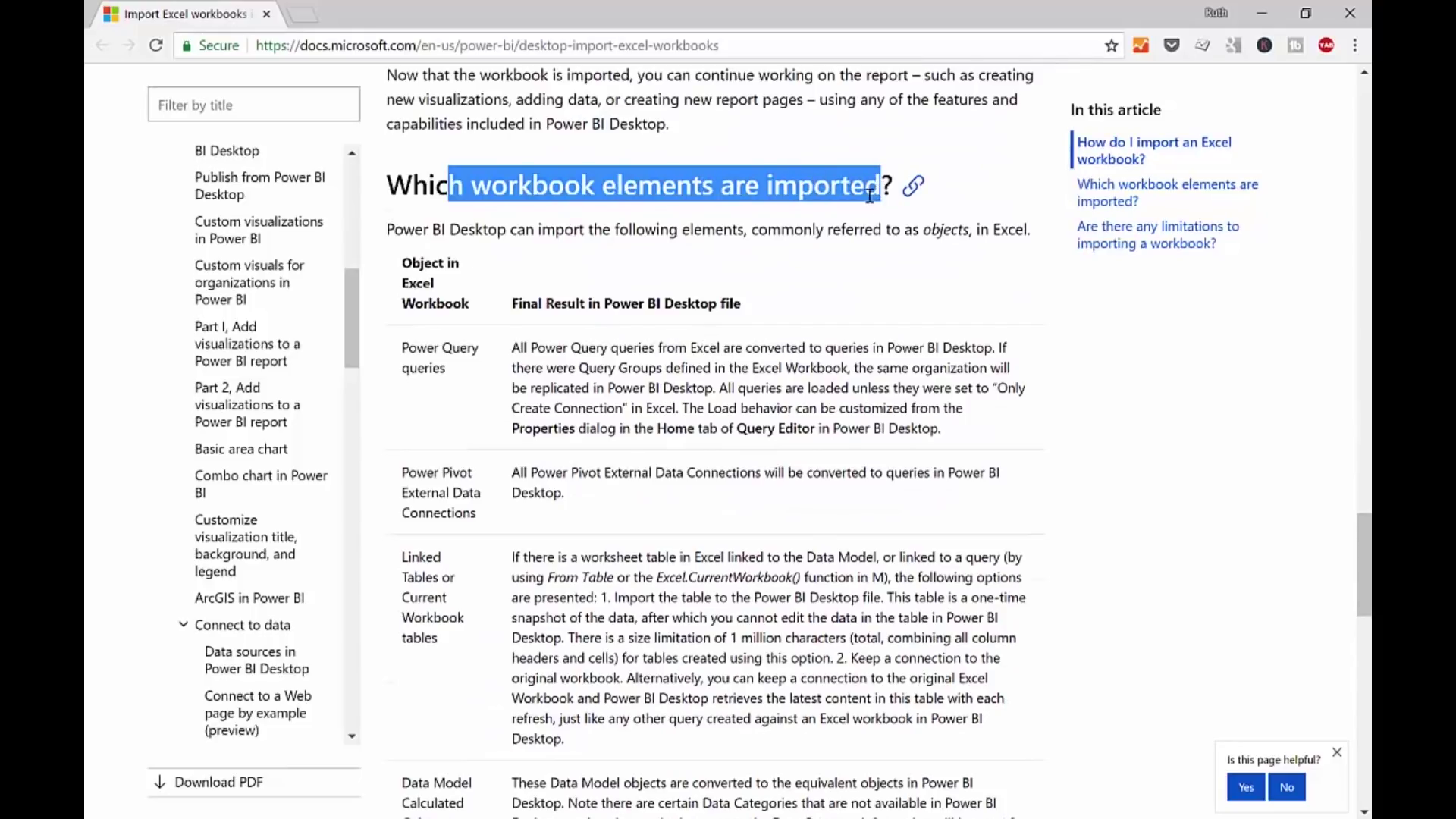
scroll(453, 220, "down", 3)
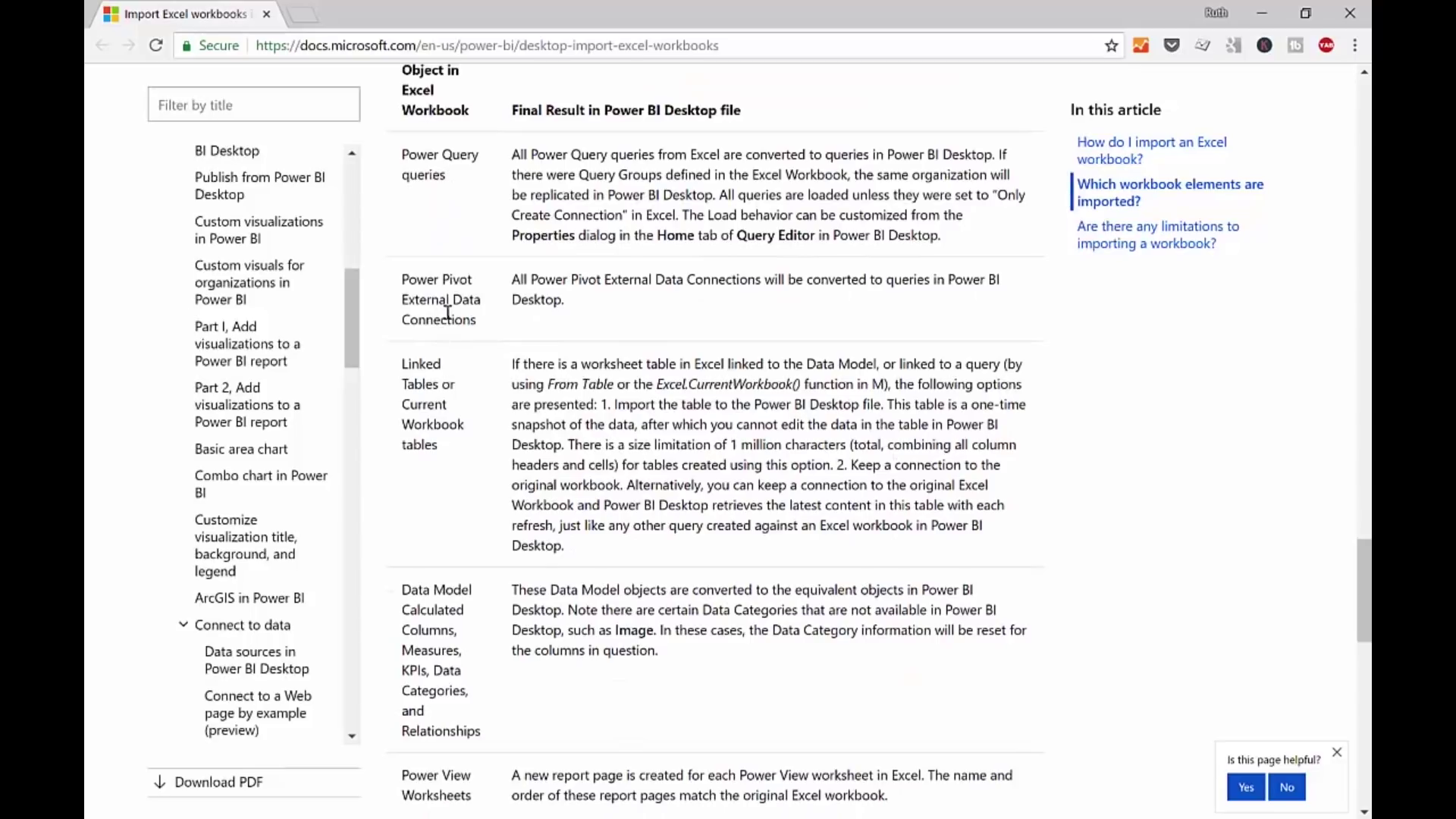
left_click_drag(402, 278, 485, 449)
Highlight the list of import limitations, then switch to the Excel window with Alt+Tab
scroll(486, 336, "down", 2)
scroll(403, 264, "down", 4)
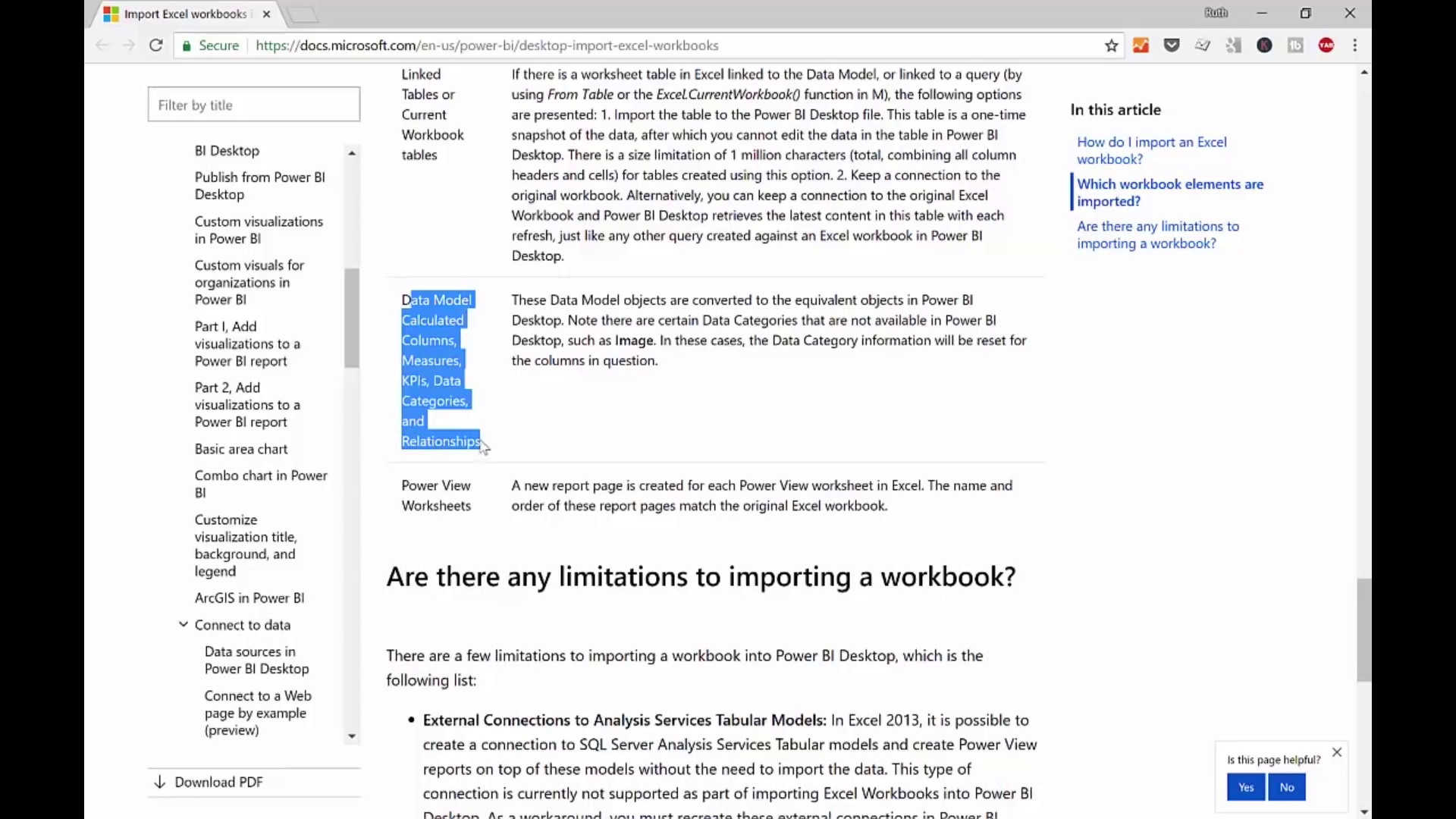
scroll(491, 430, "down", 1)
scroll(491, 430, "down", 2)
left_click_drag(404, 292, 477, 312)
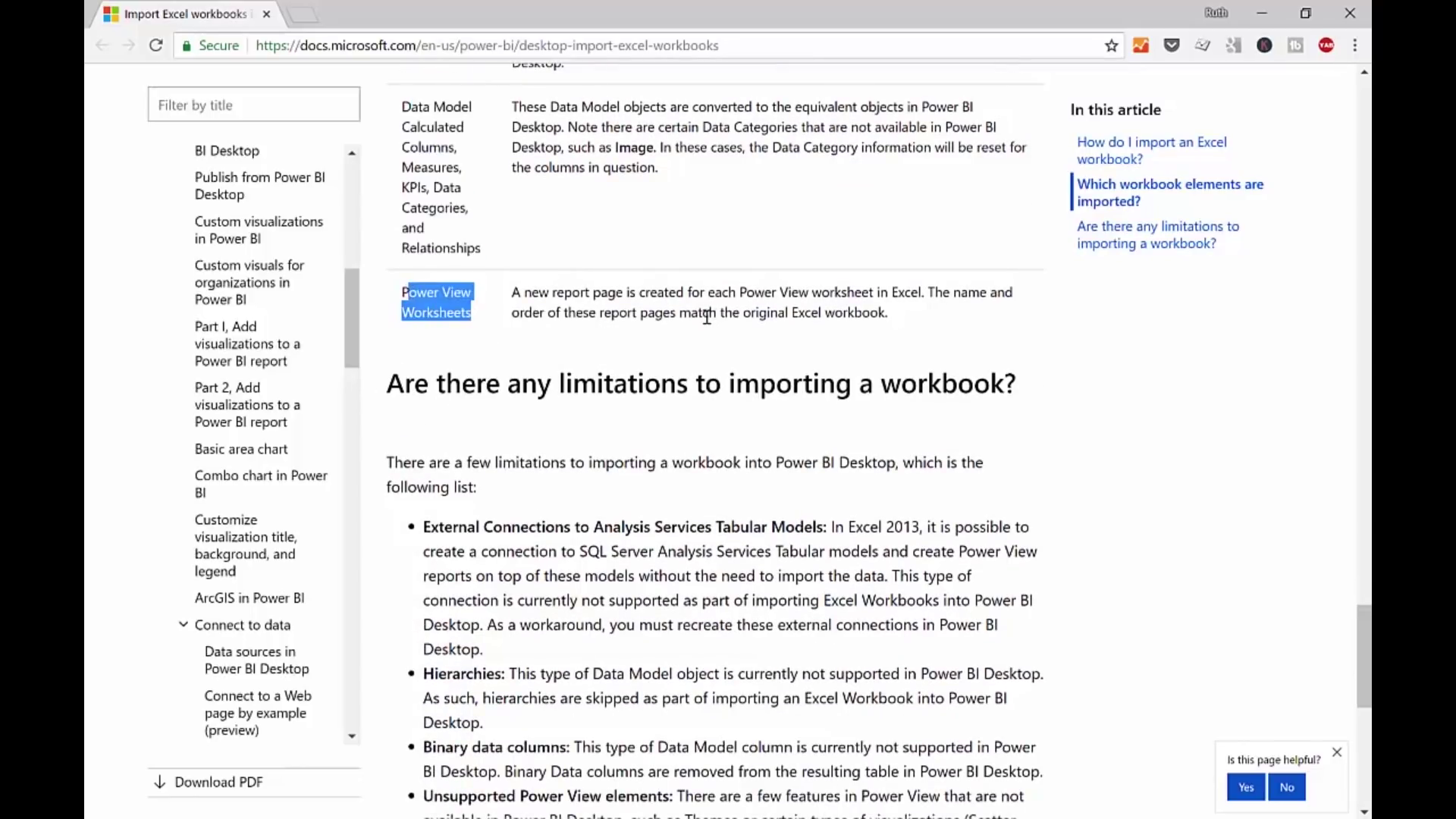
scroll(823, 447, "down", 4)
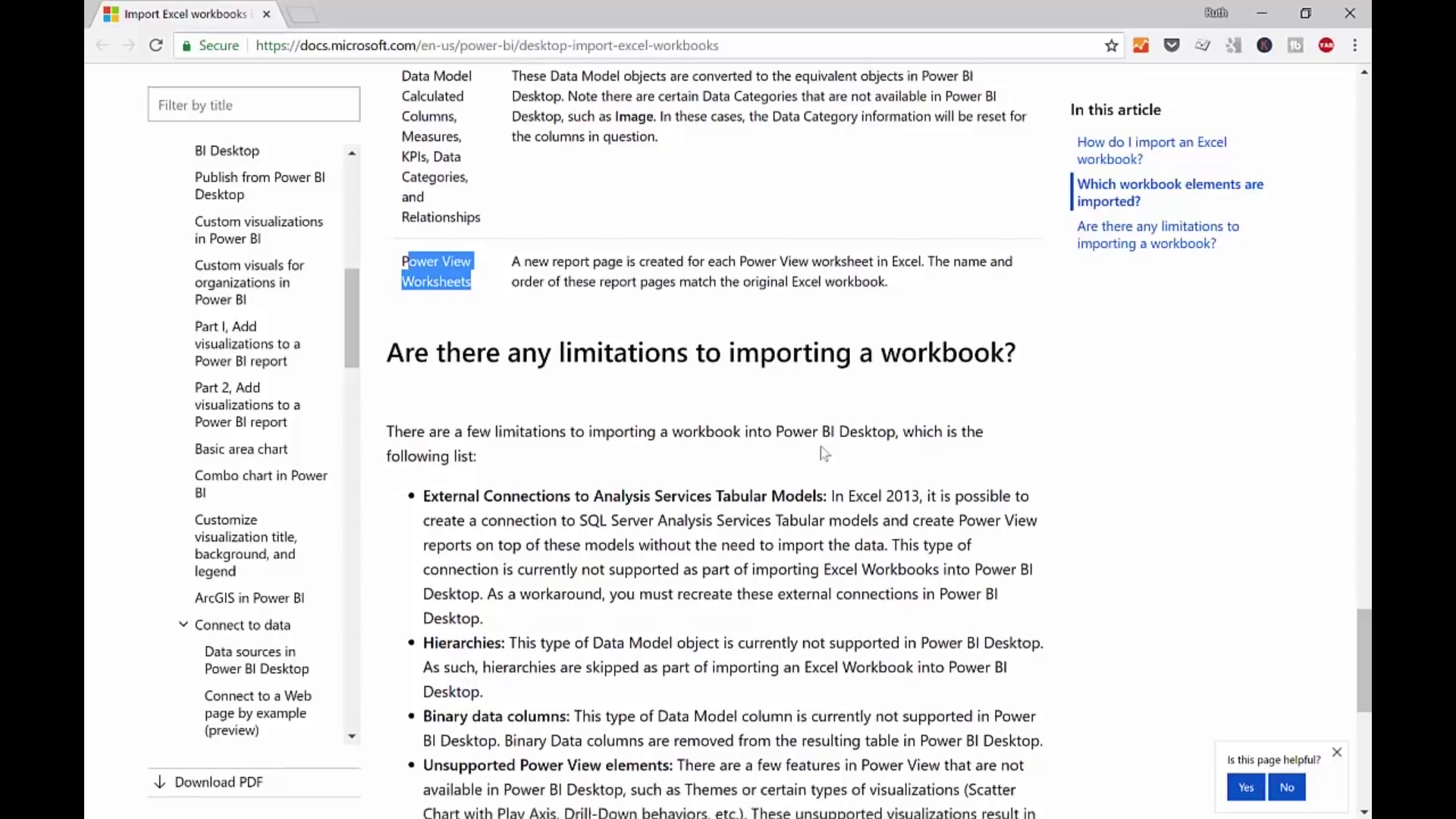
left_click_drag(703, 728, 460, 262)
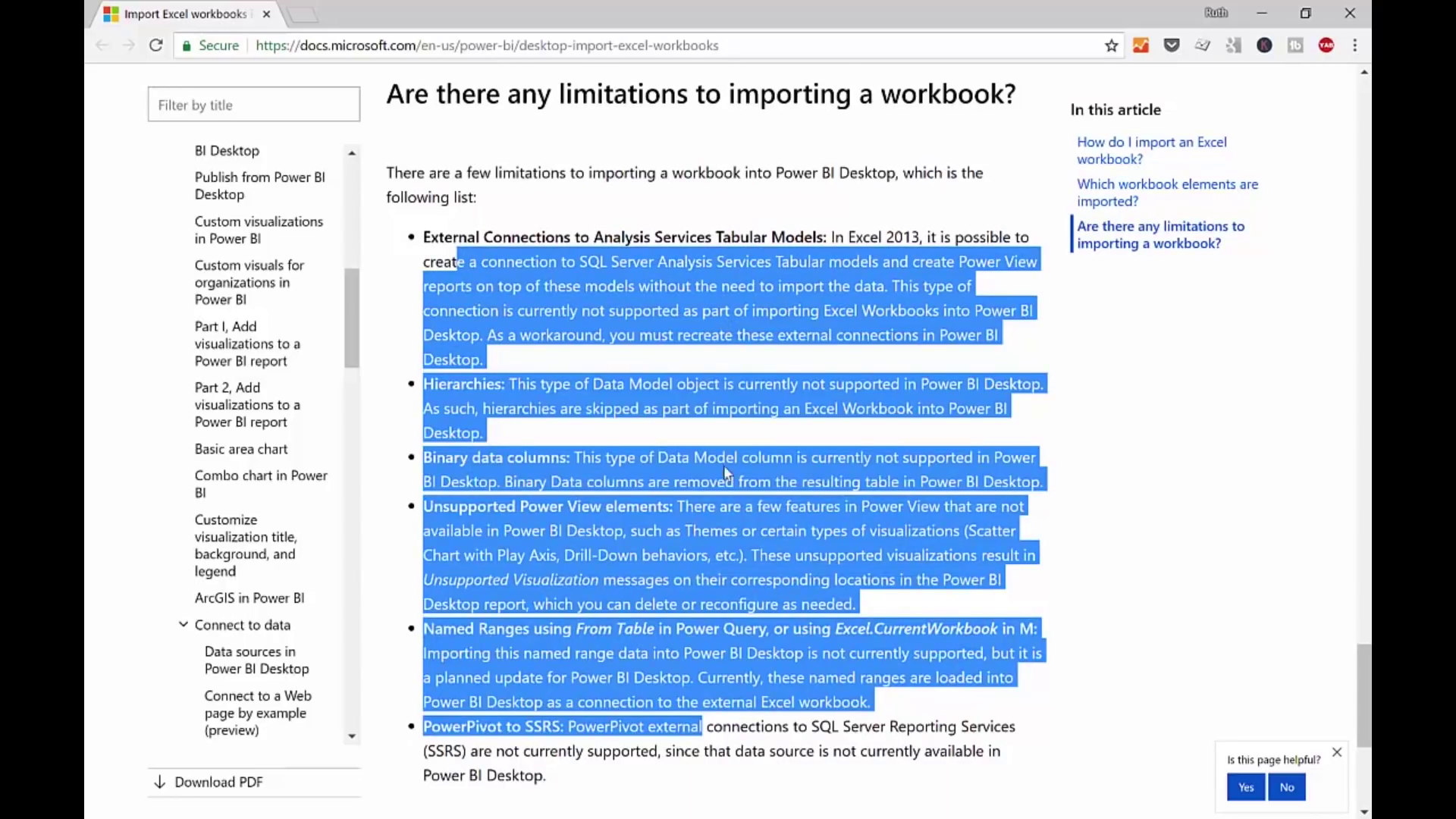
scroll(726, 473, "down", 5)
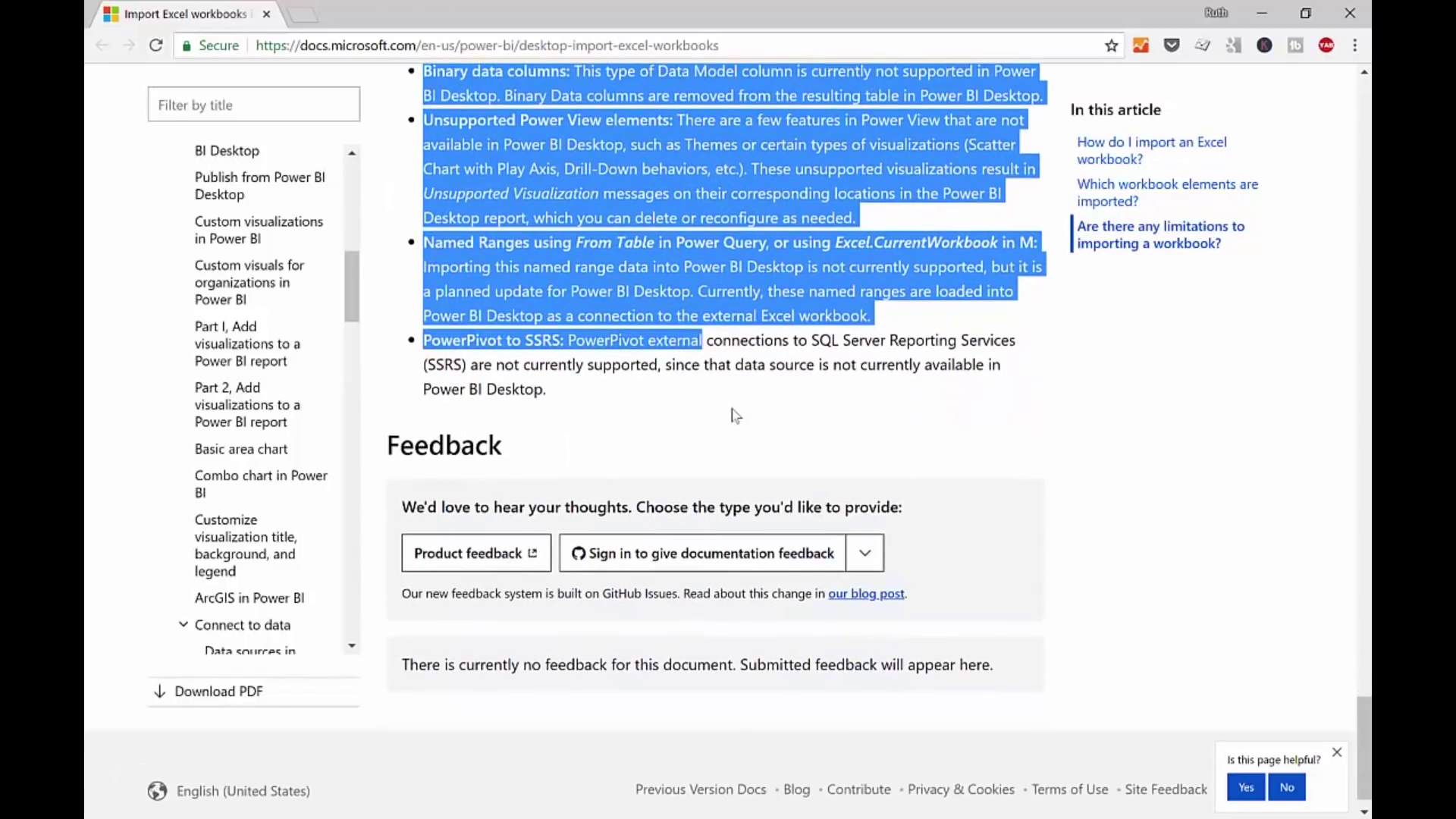
scroll(736, 415, "up", 6)
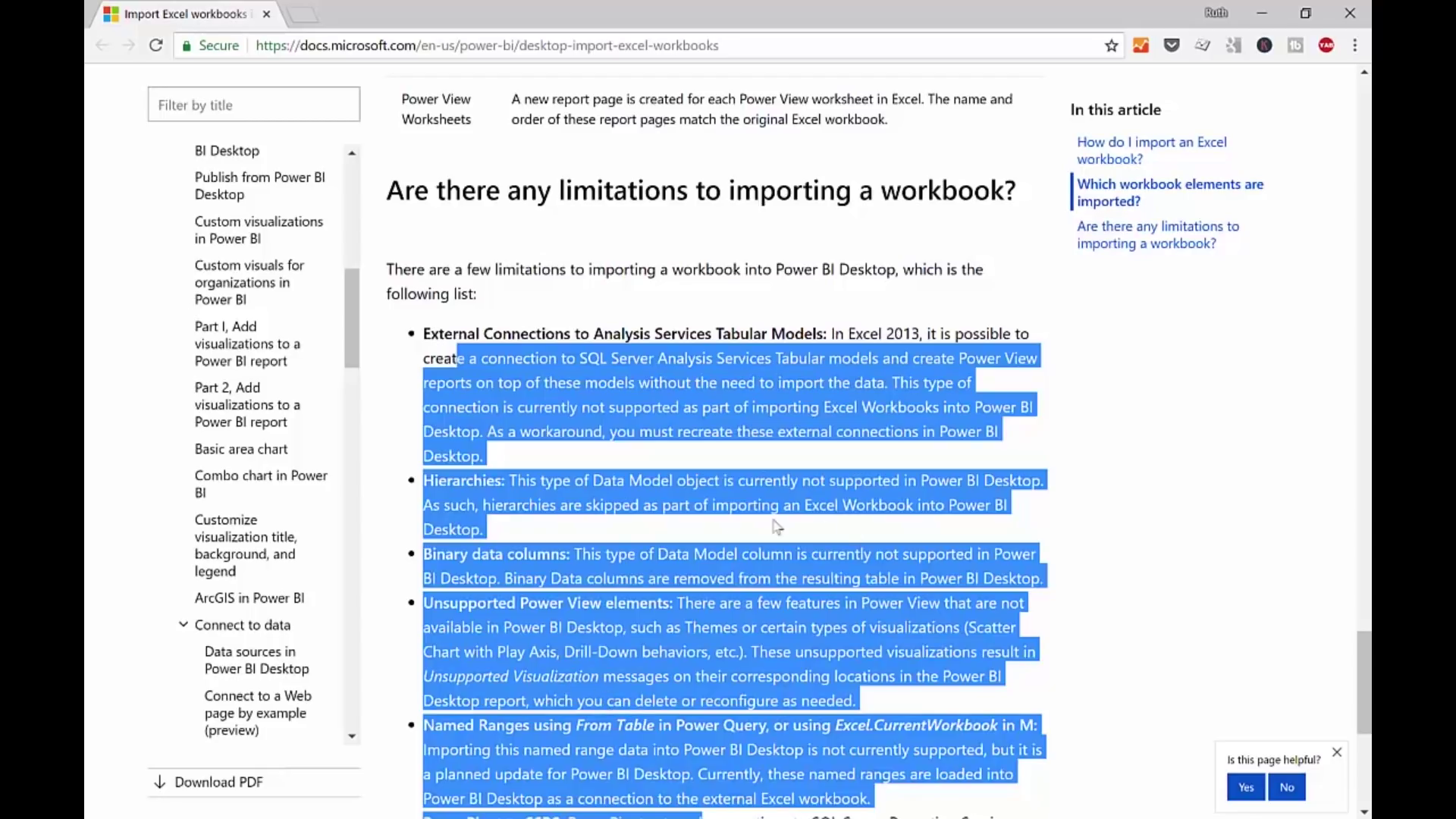
key("alt+Tab")
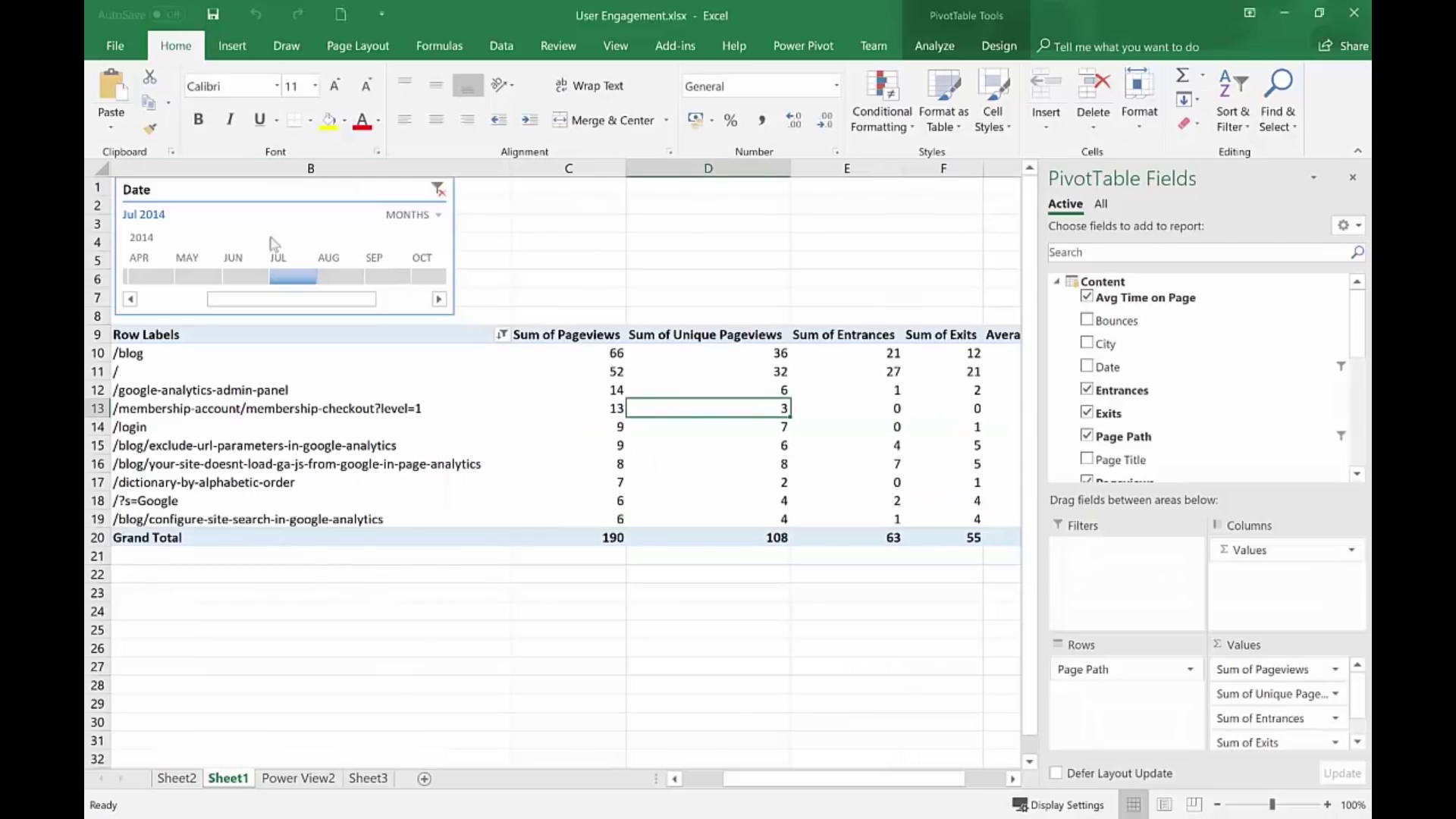
Open the Power View2 sheet, dismiss its error, and close User Engagement.xlsx without saving
left_click(925, 256)
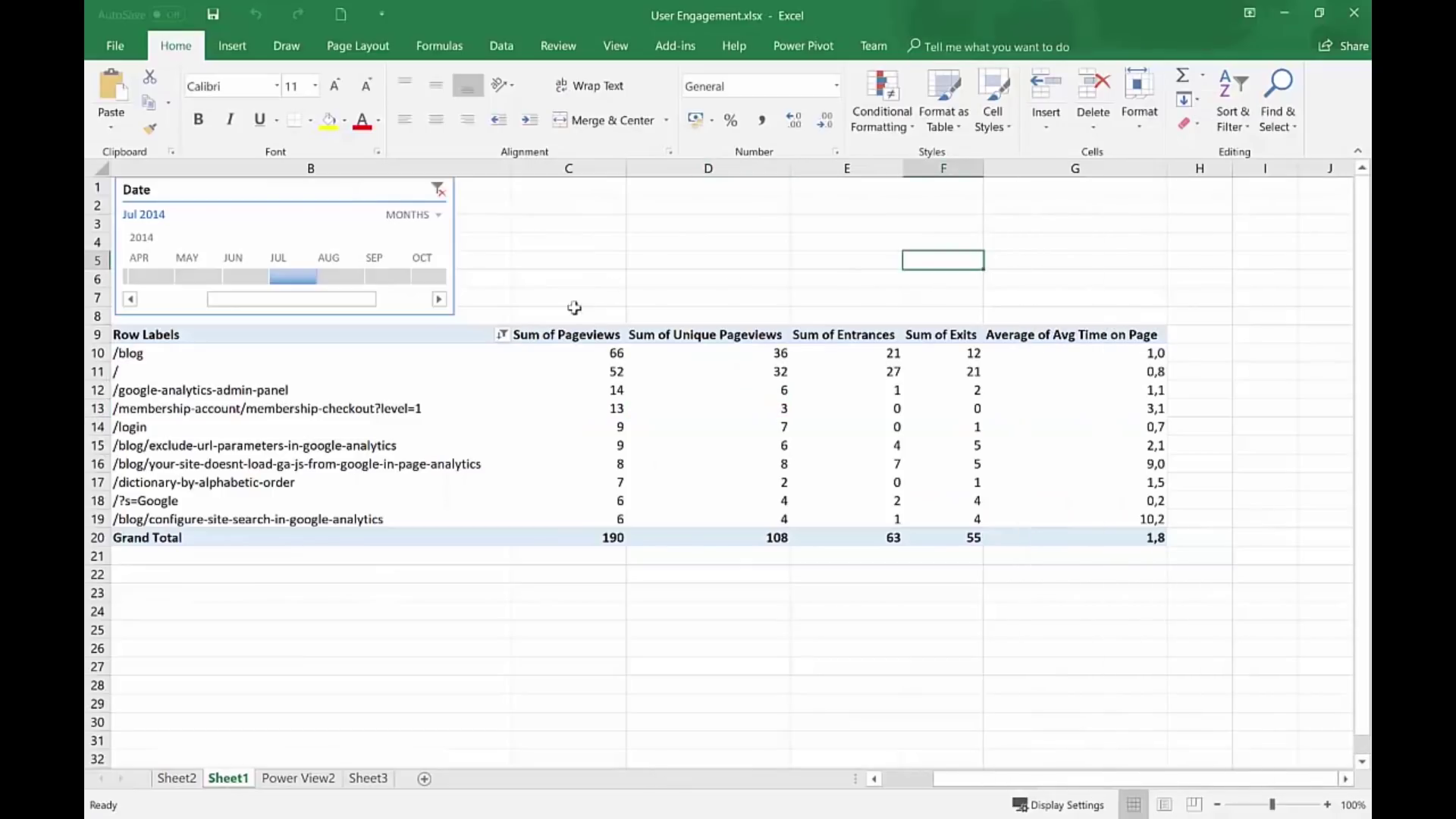
left_click(302, 782)
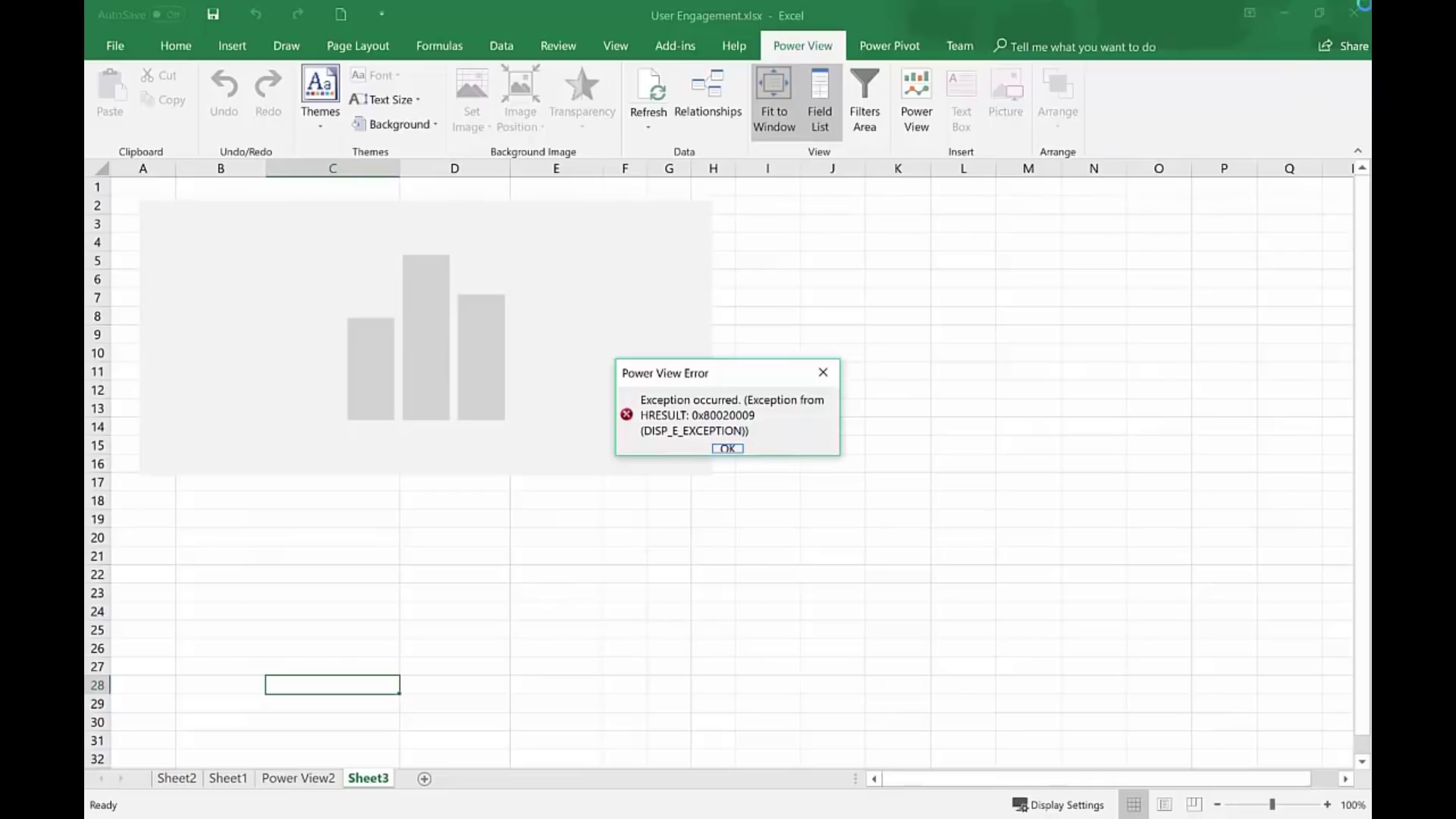
left_click(727, 448)
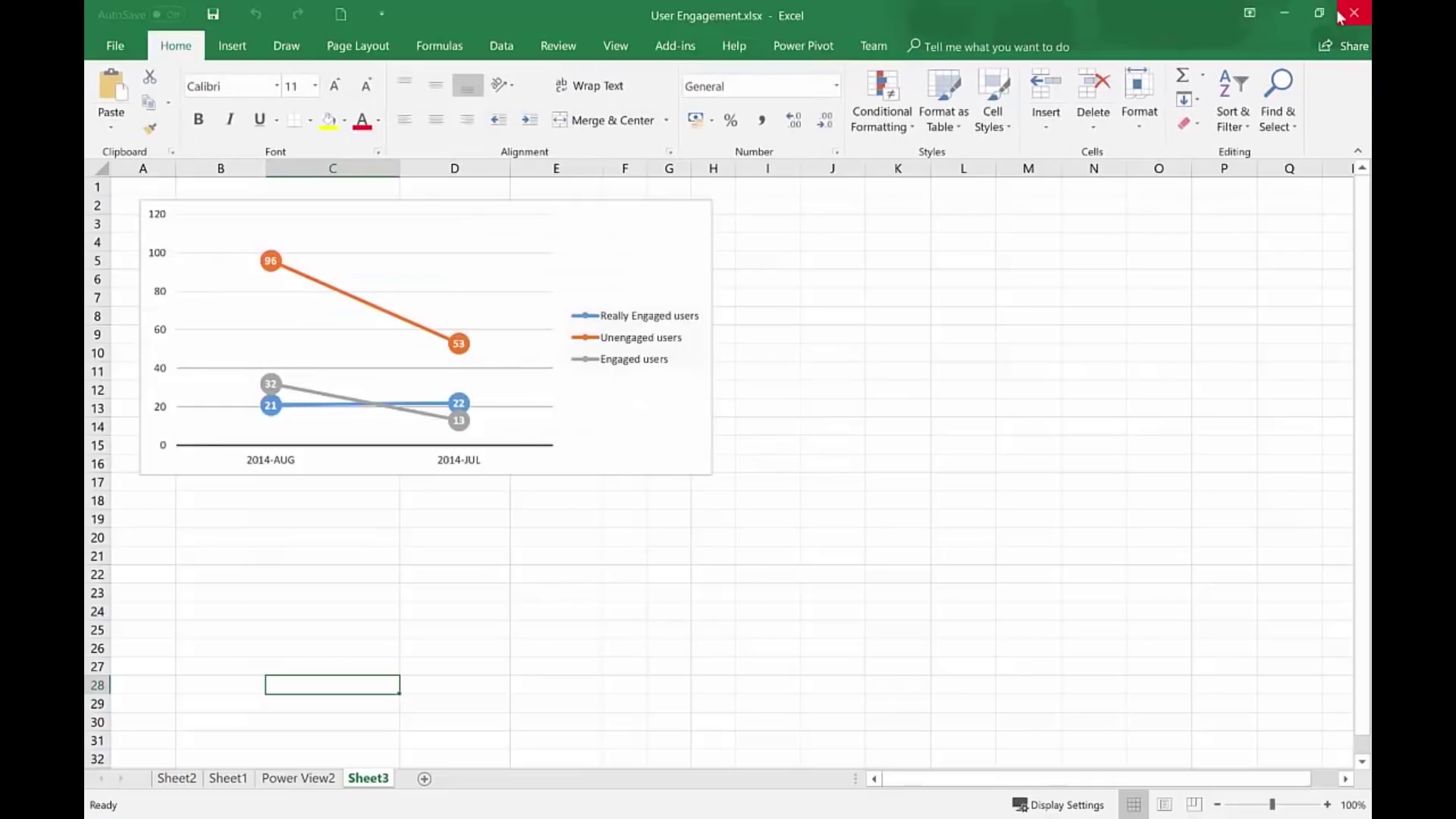
left_click(1353, 12)
left_click(728, 442)
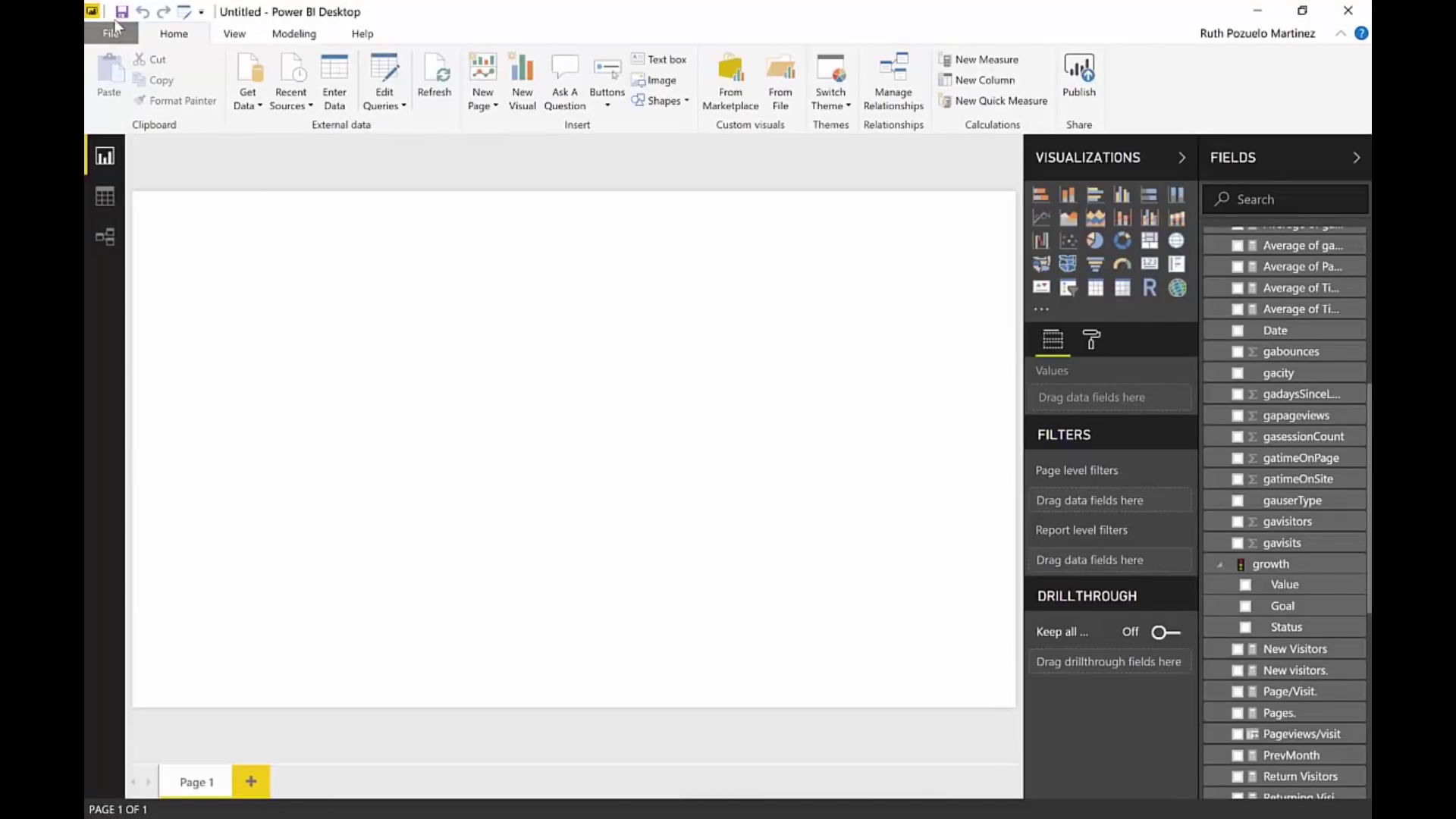
Choose File > Import > Excel workbook contents, discard unsaved changes, and open User Engagement.xlsx
left_click(111, 35)
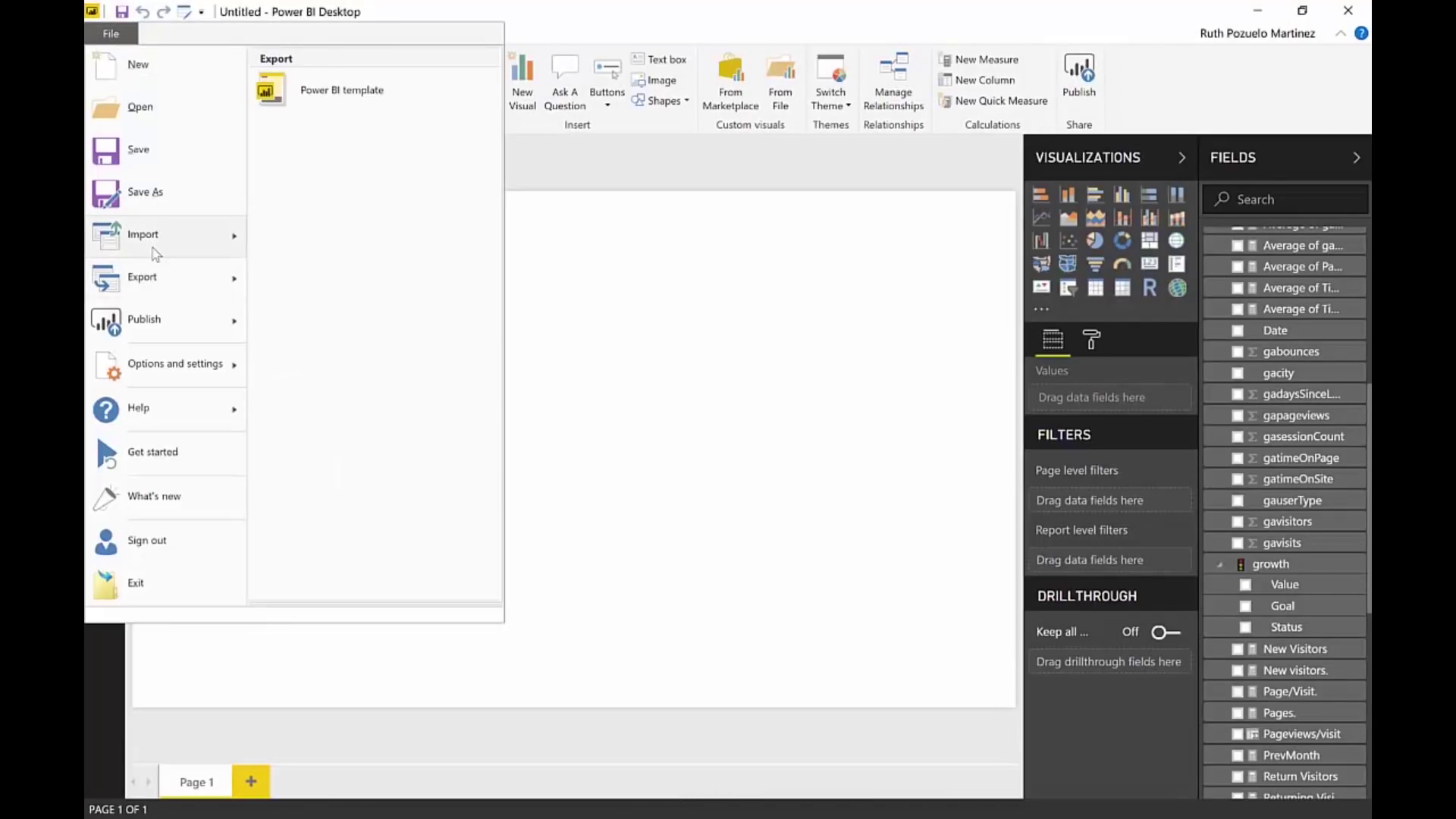
mouse_move(155, 254)
left_click(326, 89)
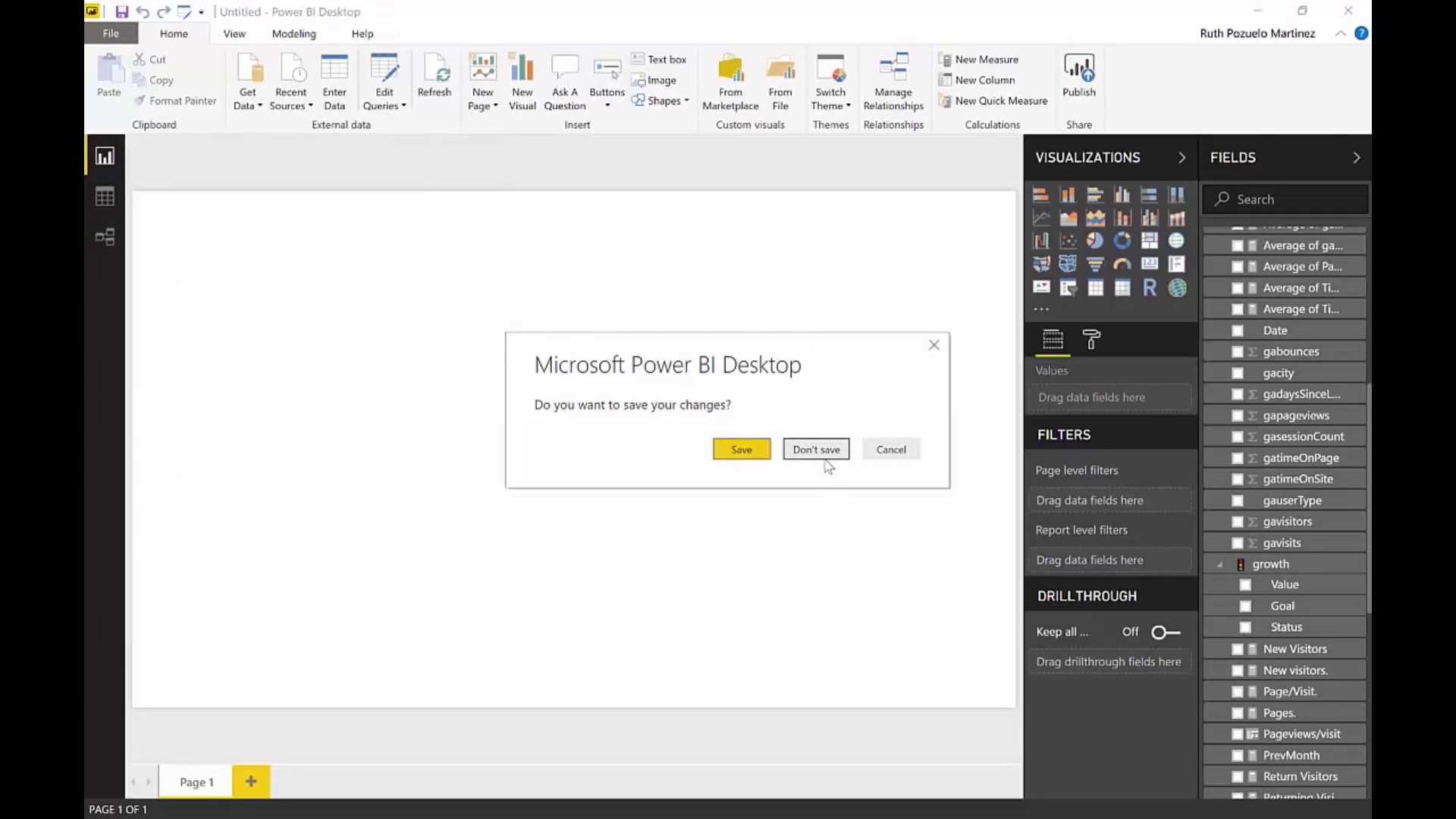
left_click(811, 449)
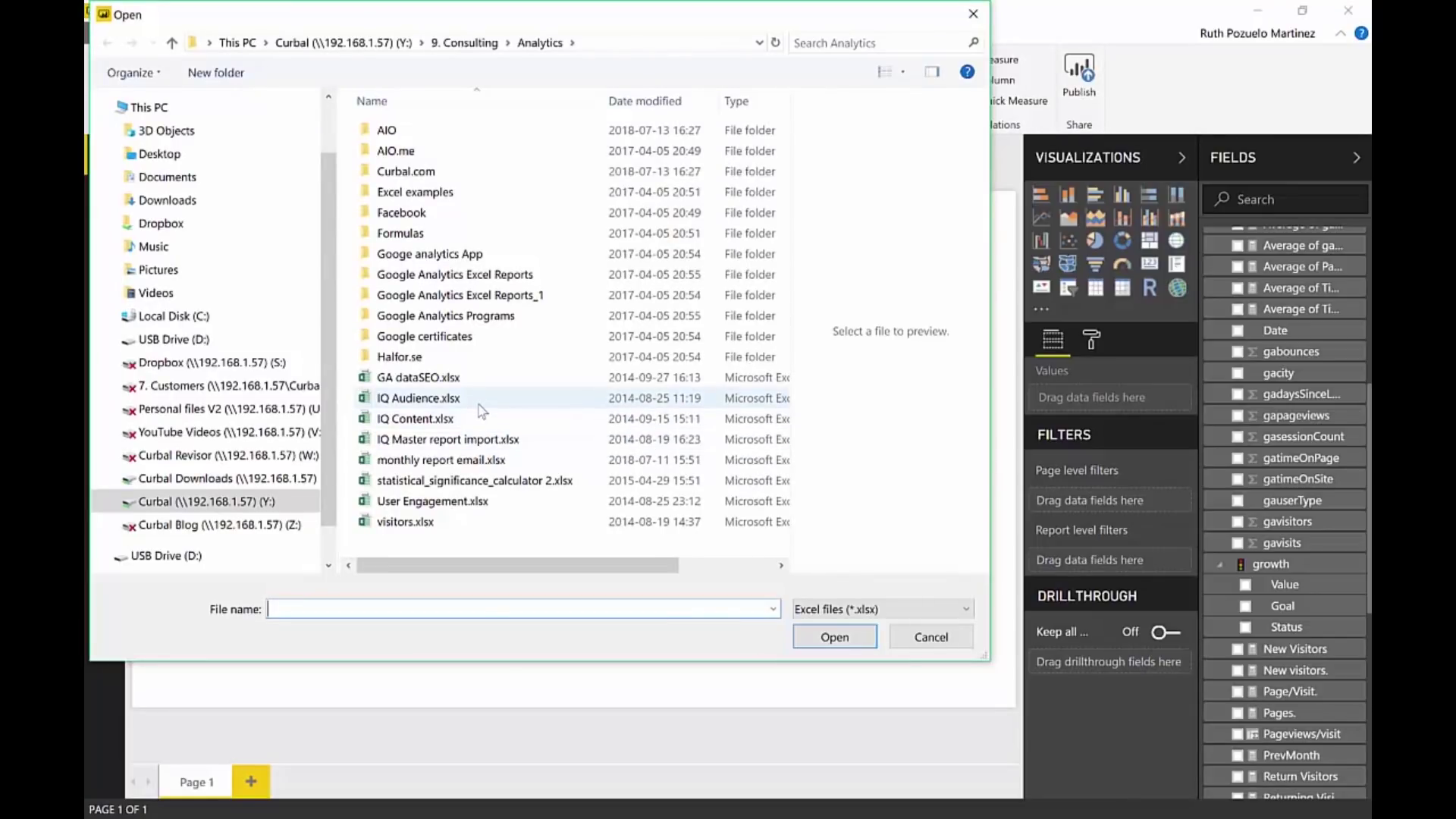
left_click(450, 510)
left_click(834, 636)
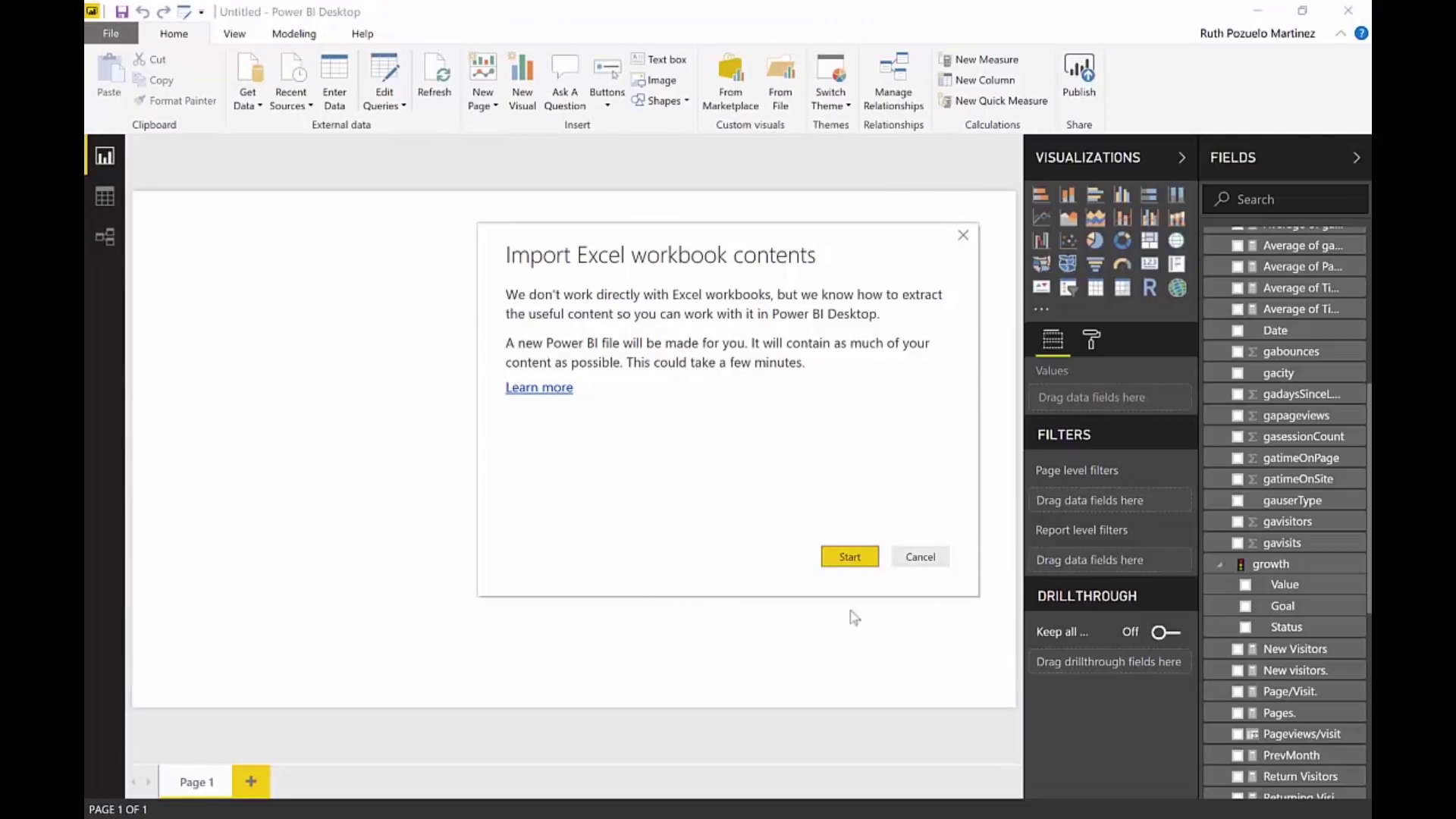
Start the User Engagement.xlsx import, then cancel sending details about the 'Input string' error
left_click(871, 563)
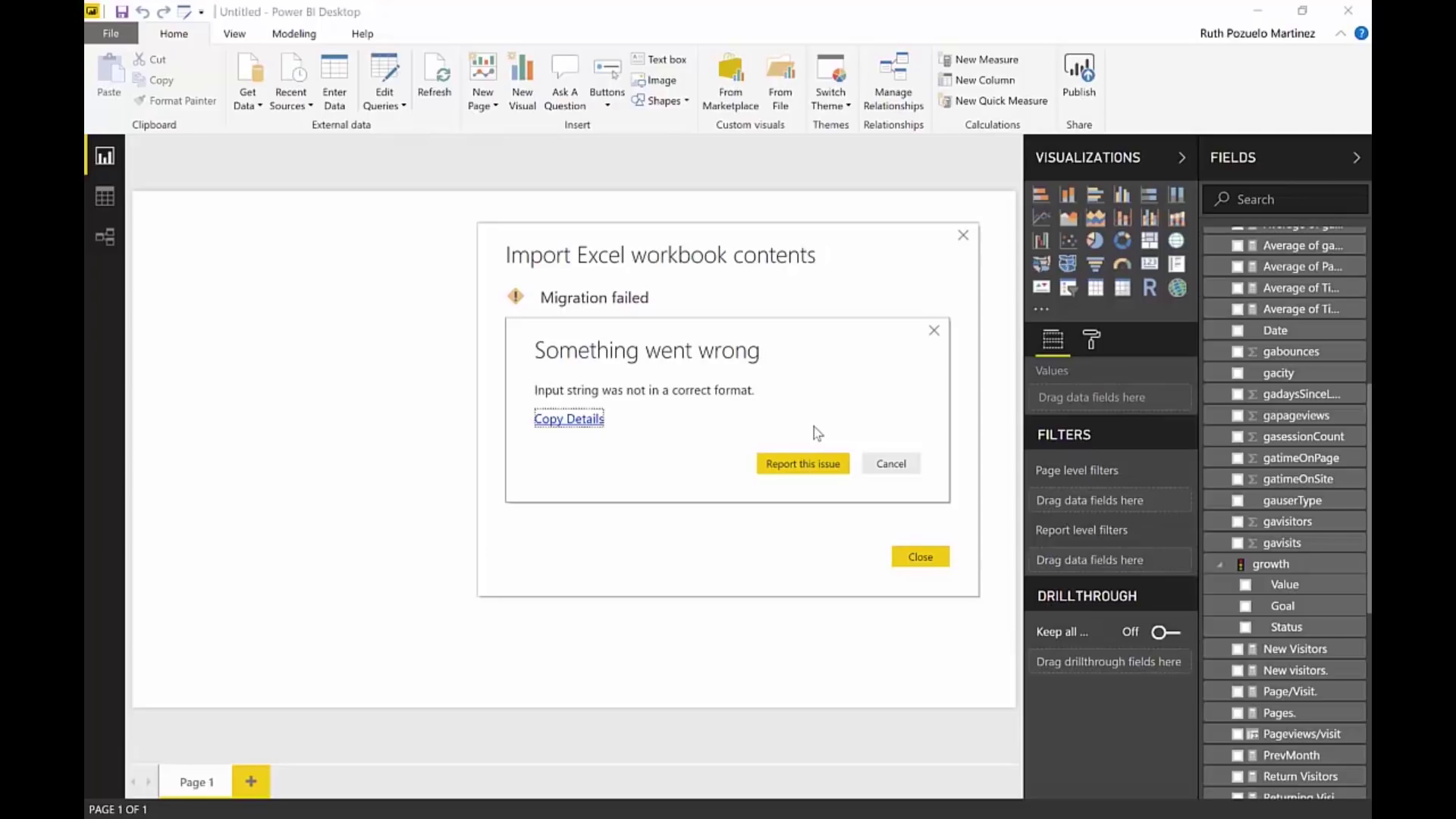
left_click(810, 464)
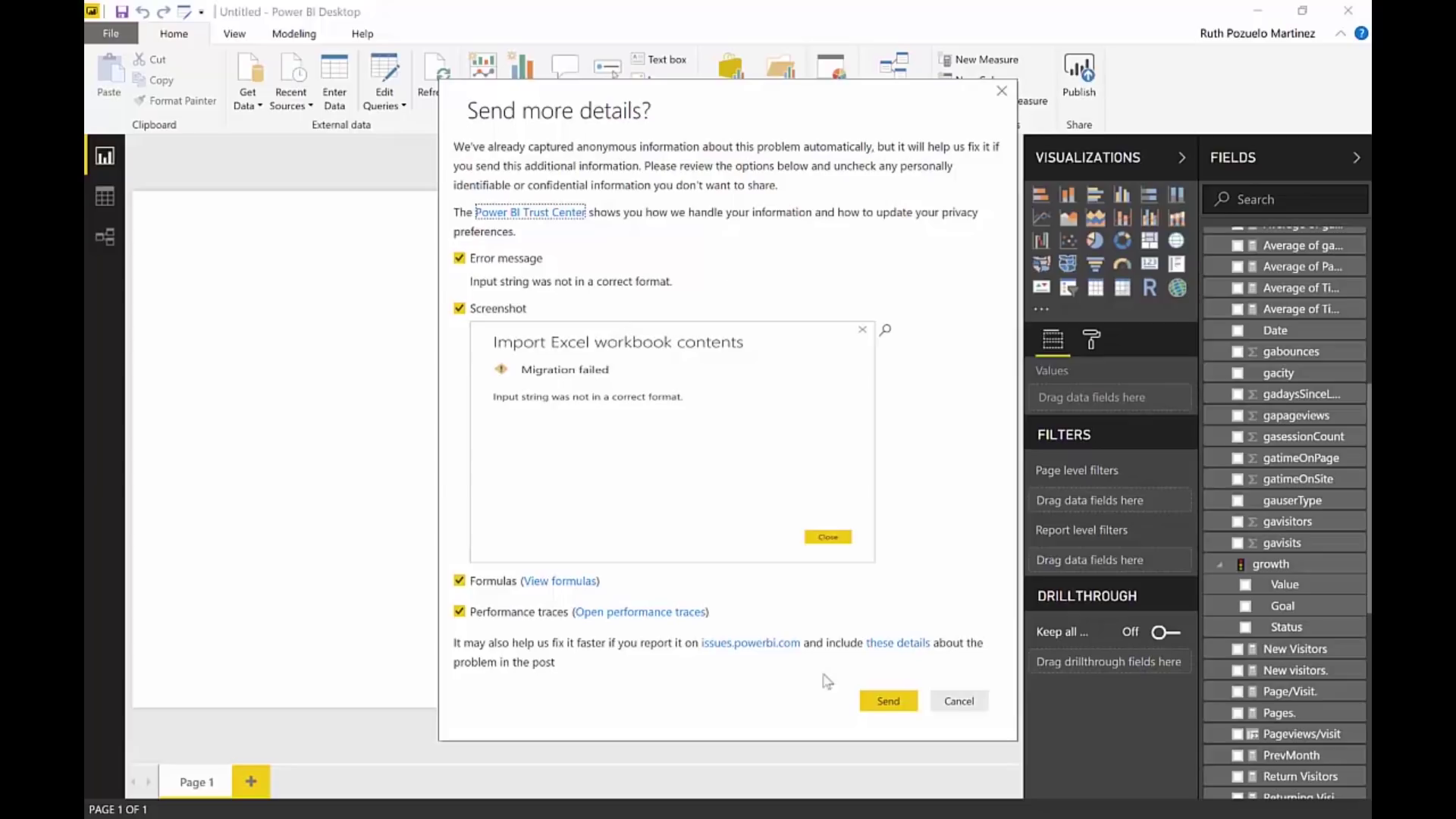
left_click(948, 704)
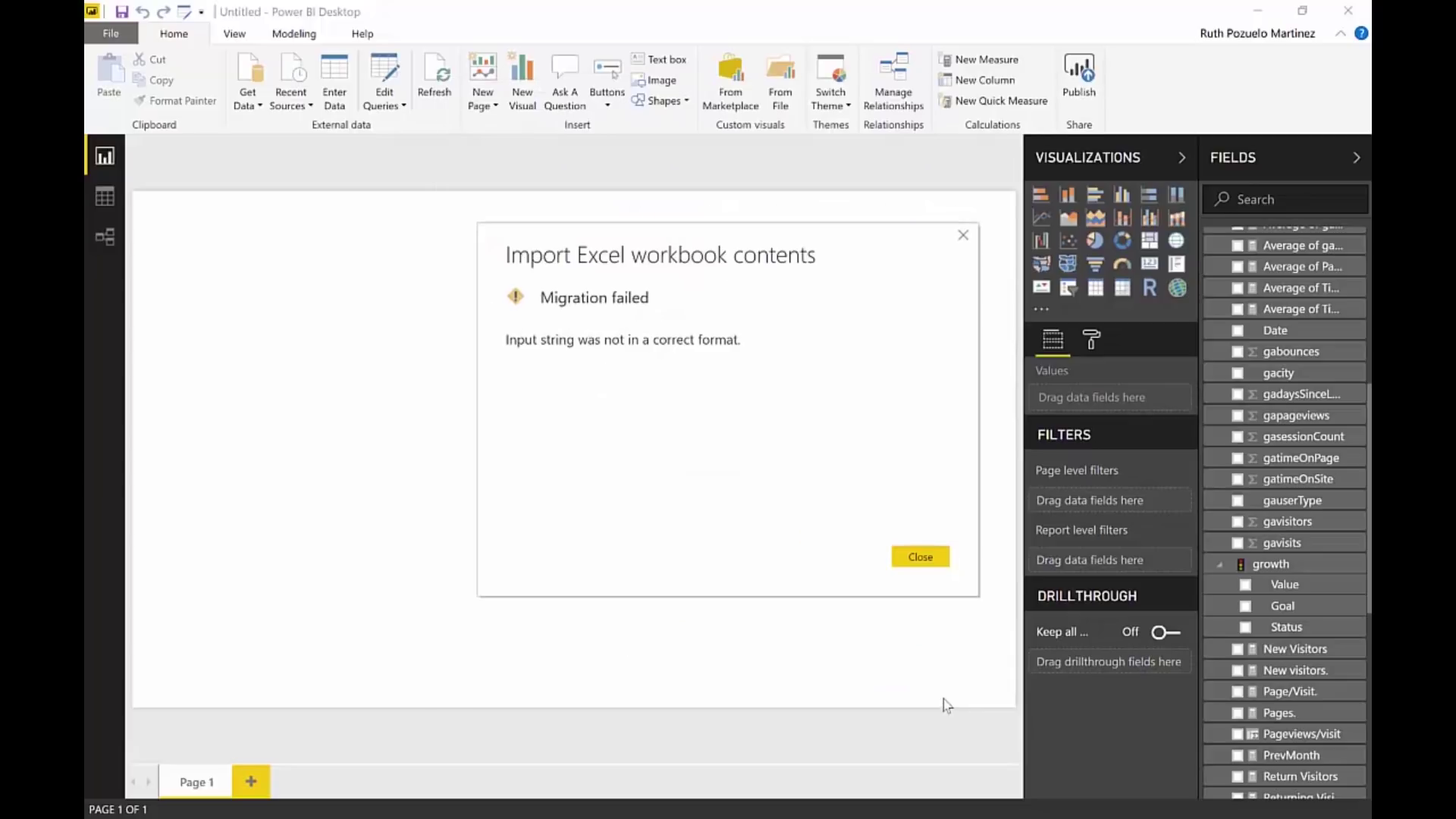
Close the Migration failed message and return the Fields pane to Campaign, Visitors and other tables
left_click(937, 559)
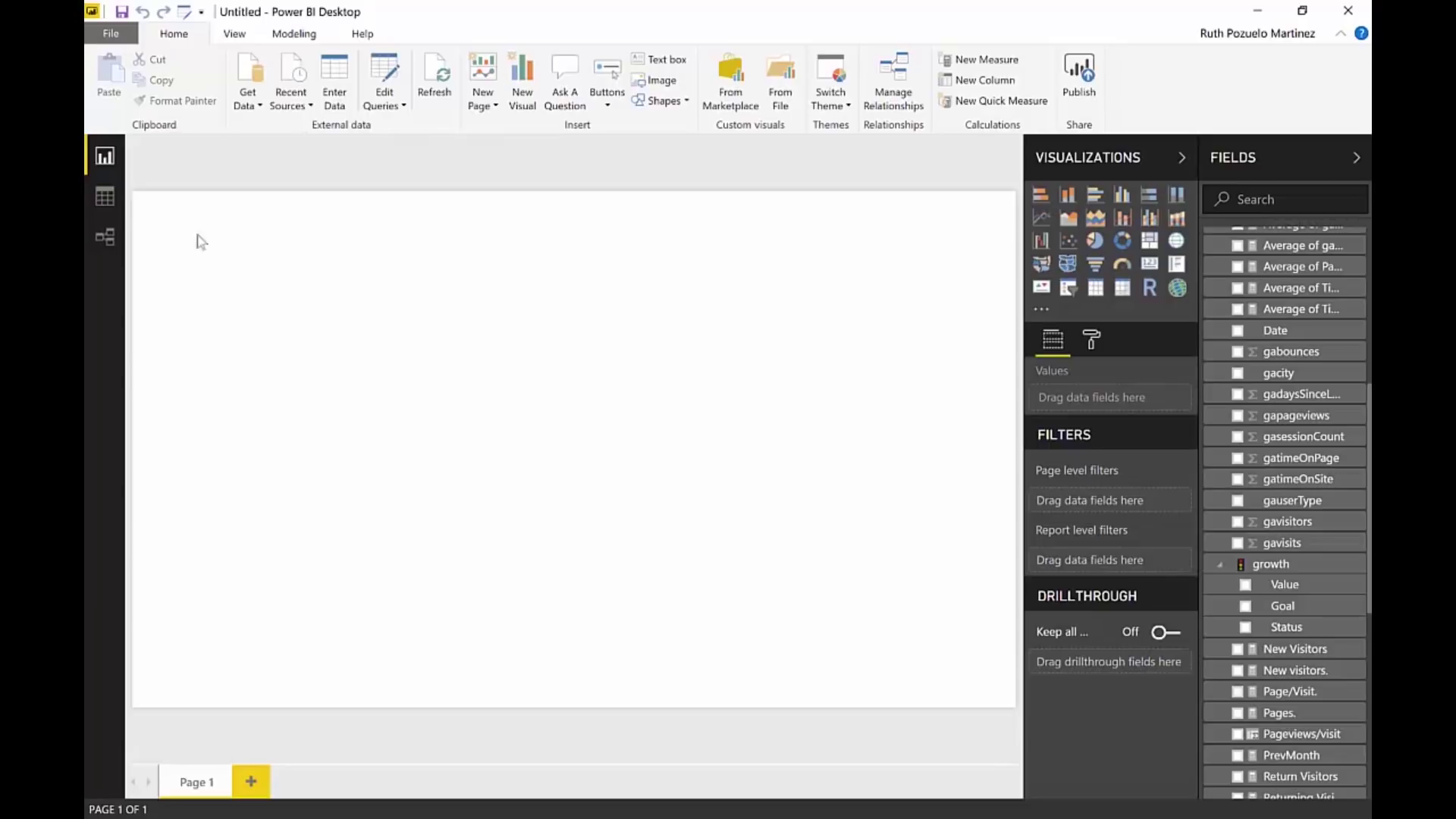
scroll(1264, 344, "up", 5)
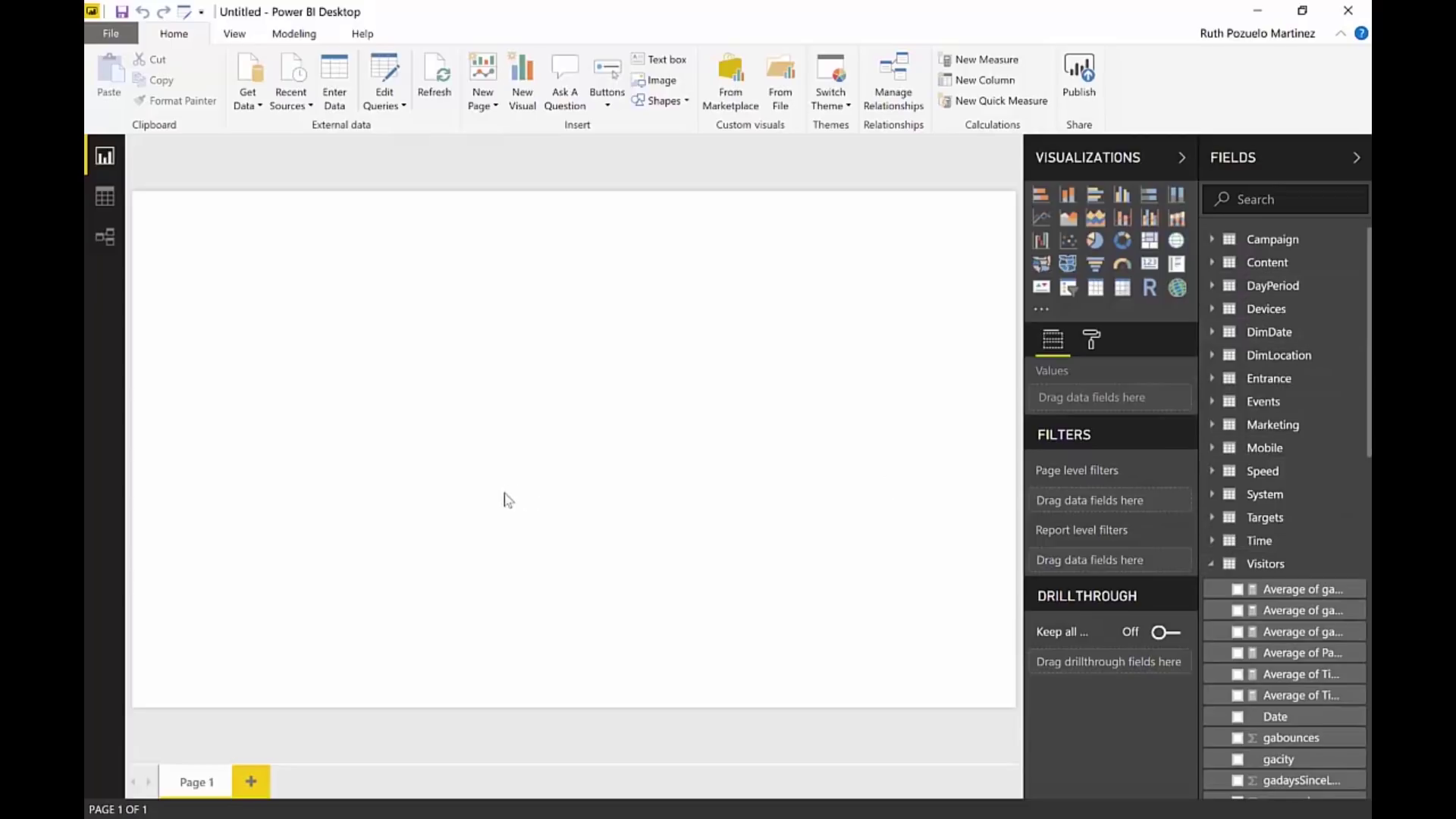
left_click(103, 199)
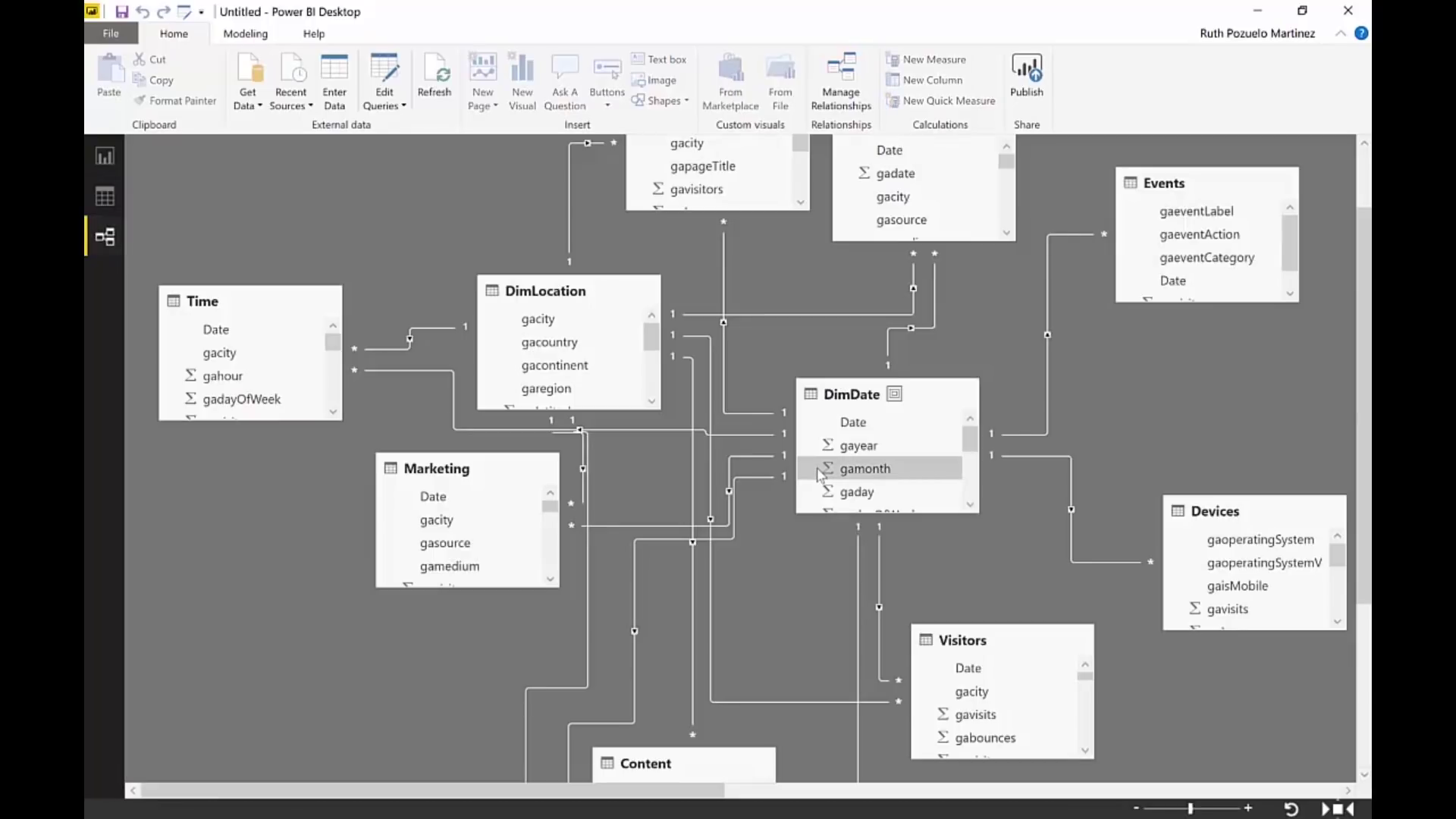
scroll(725, 375, "down", 3)
scroll(726, 374, "up", 4)
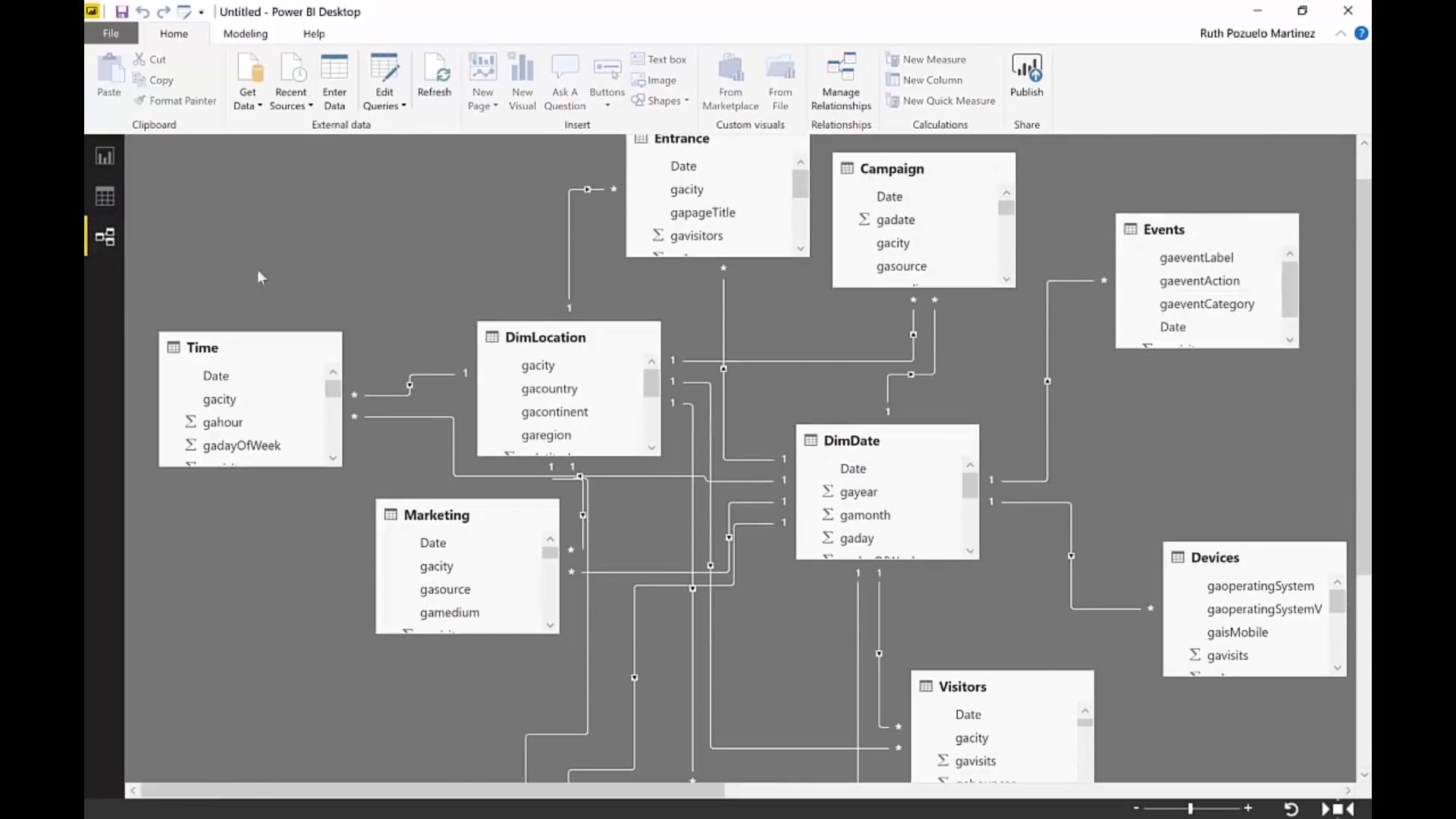
left_click(104, 156)
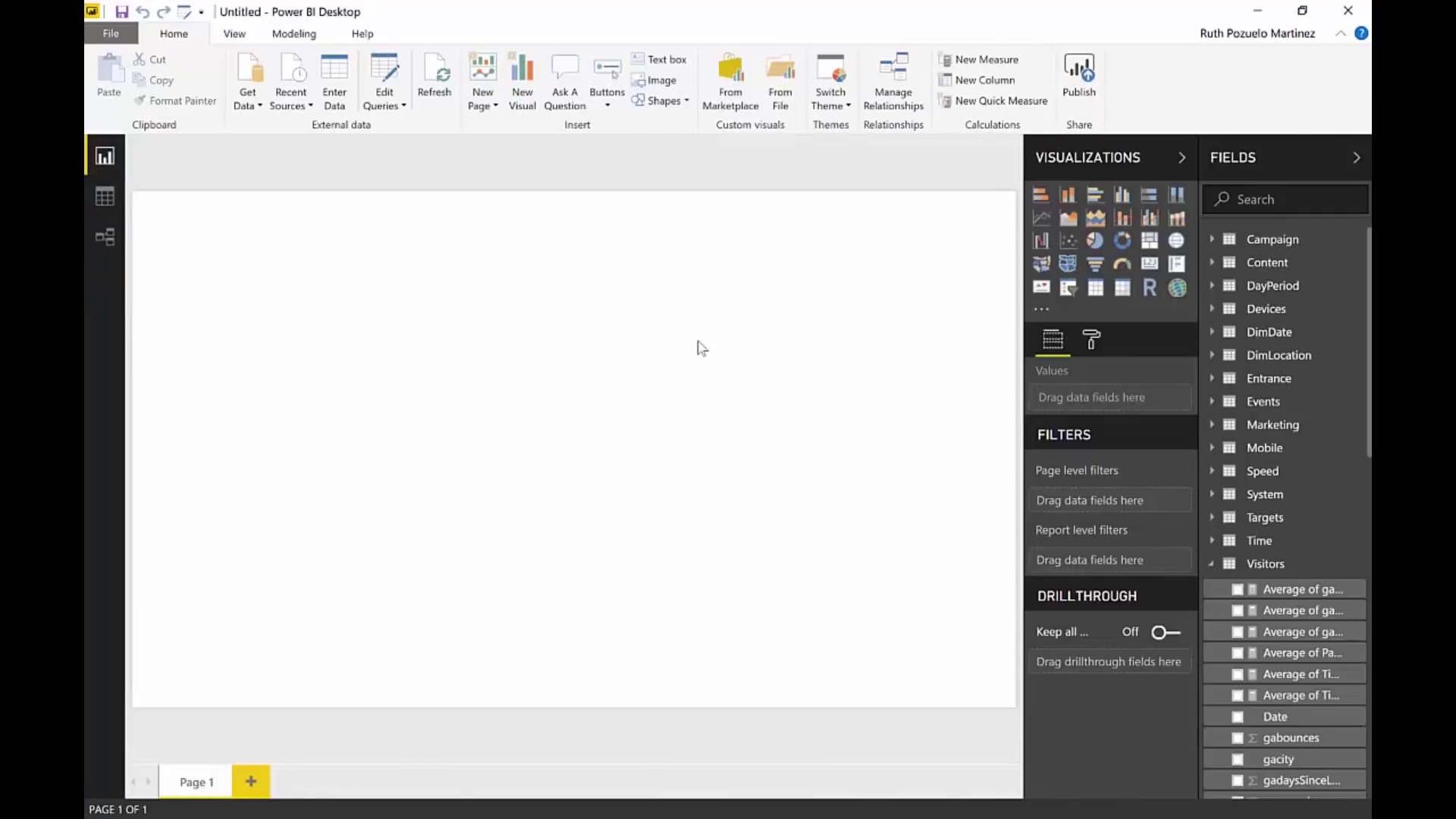